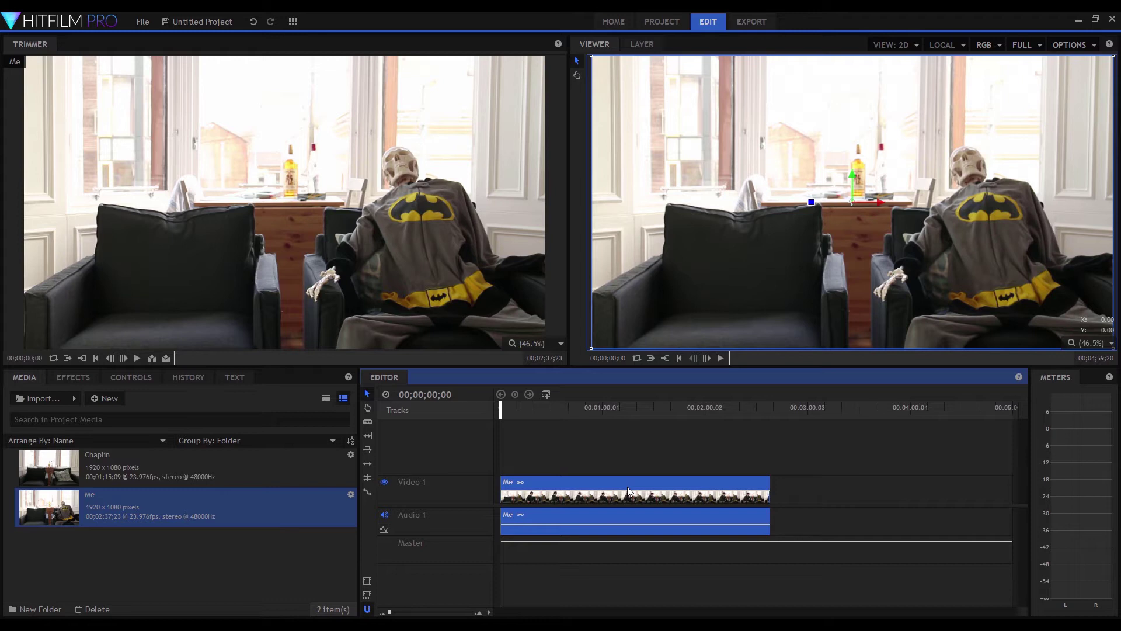
Step: Turn the Me clip into a composite shot named Chaplin Splitscreen and add the Chaplin clip as the layer beneath it
right_click(558, 499)
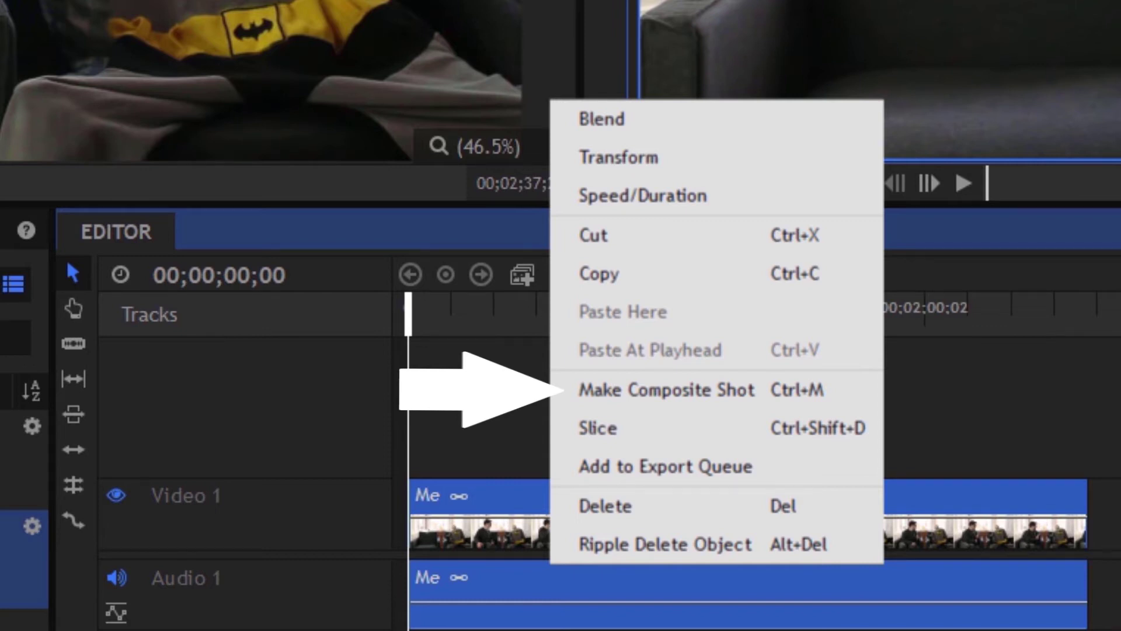
left_click(666, 390)
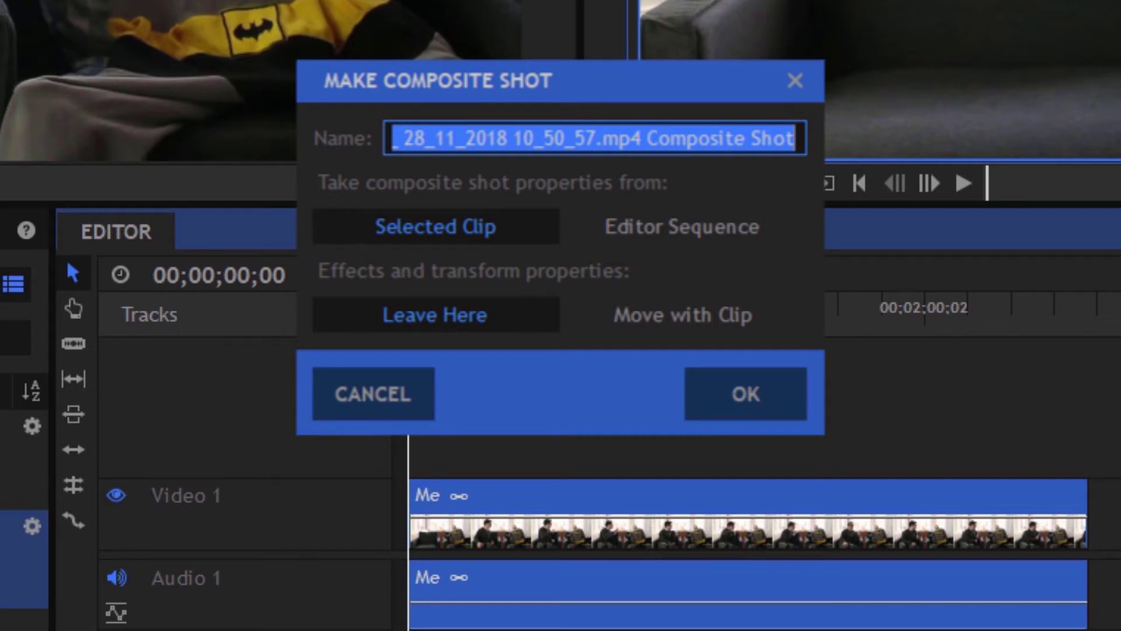
key("Return")
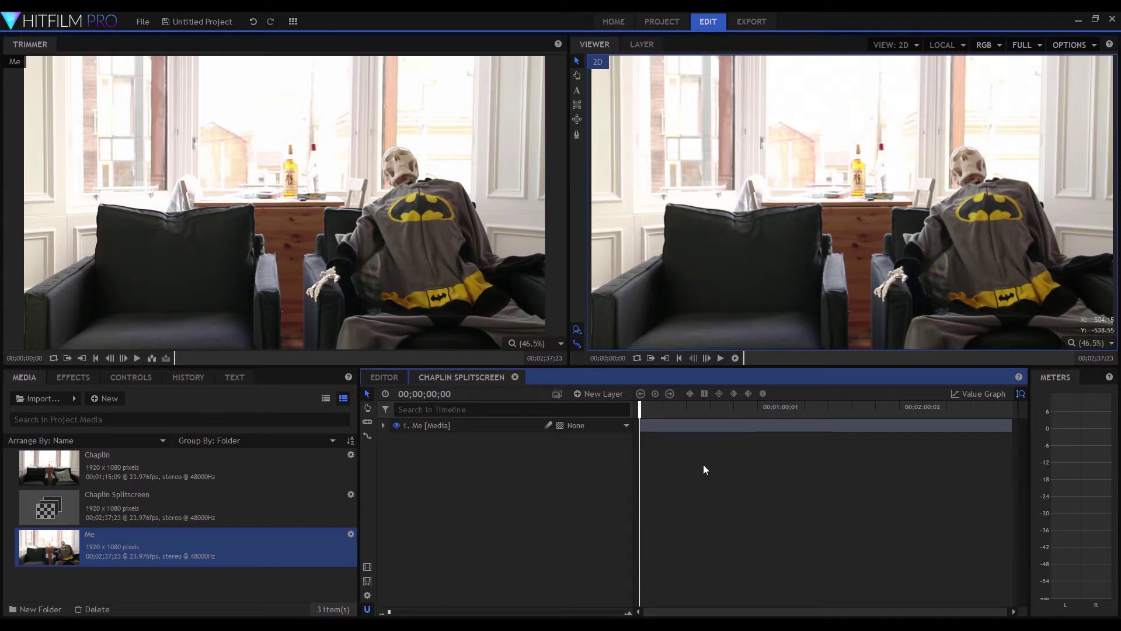
left_click_drag(146, 462, 541, 445)
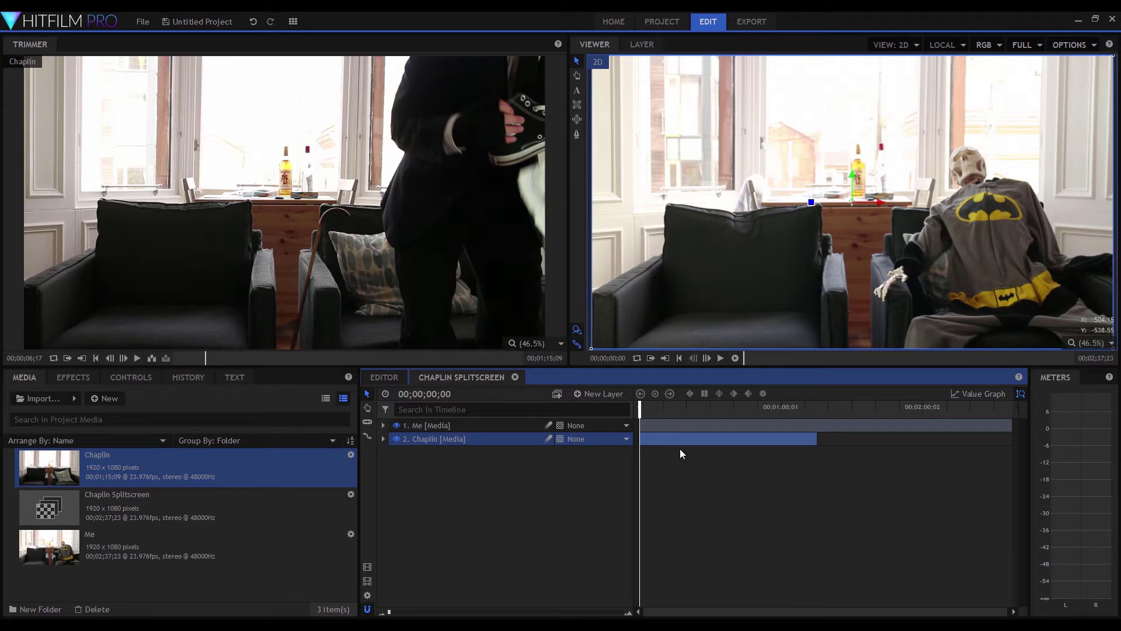
Step: At about 00;00;18;01 on the timeline, set the Me layer's opacity to 50% to reveal the Chaplin layer underneath
left_click(683, 407)
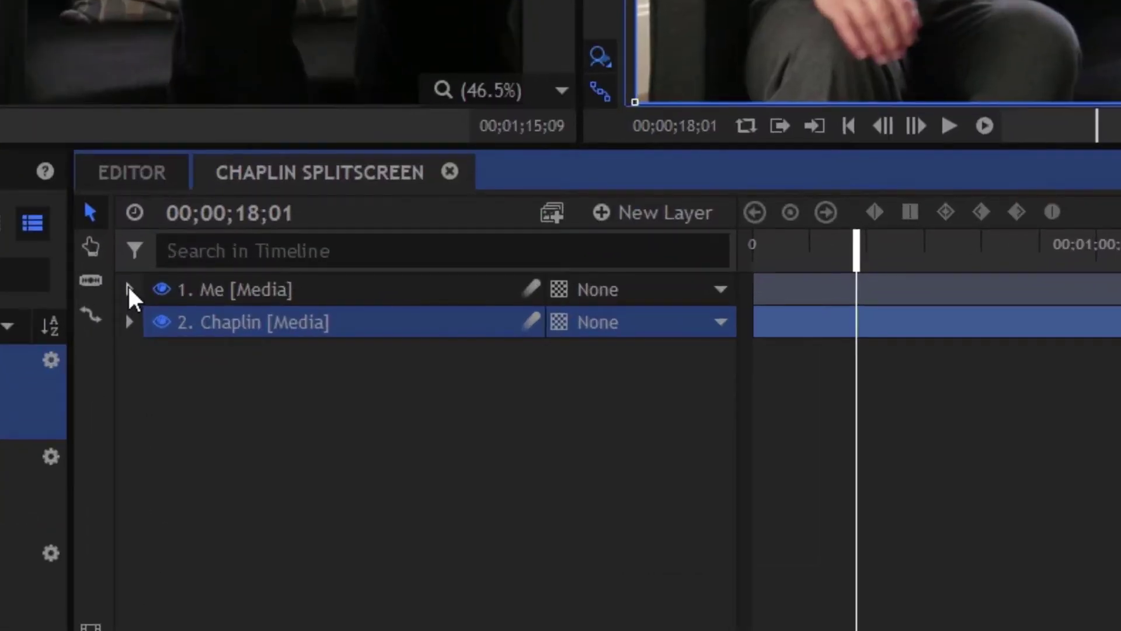
left_click(129, 288)
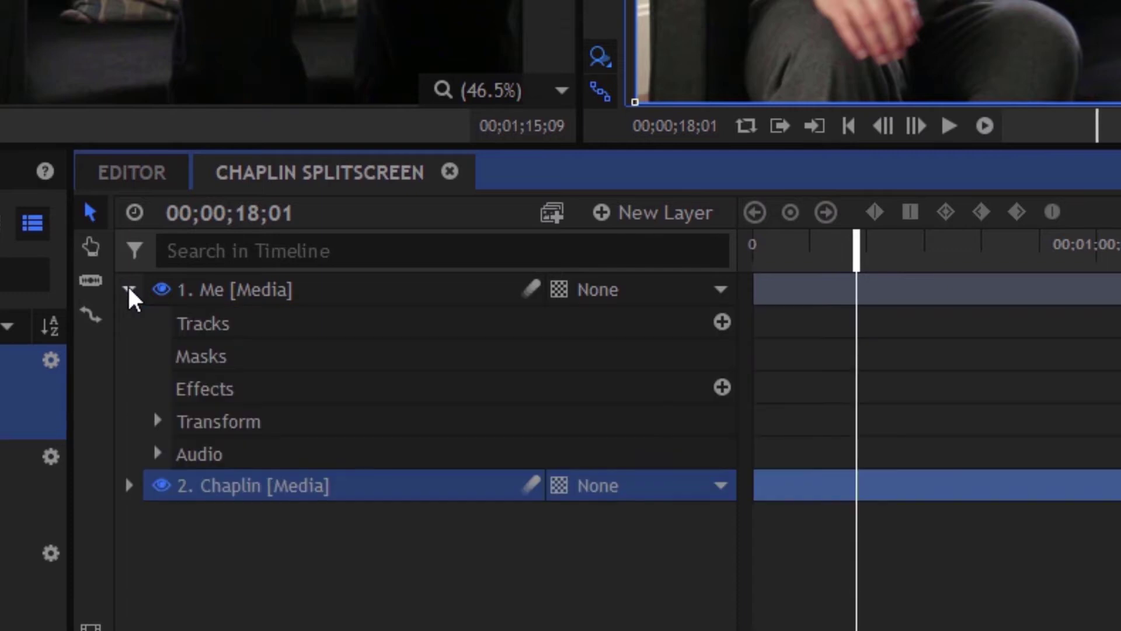
left_click(158, 420)
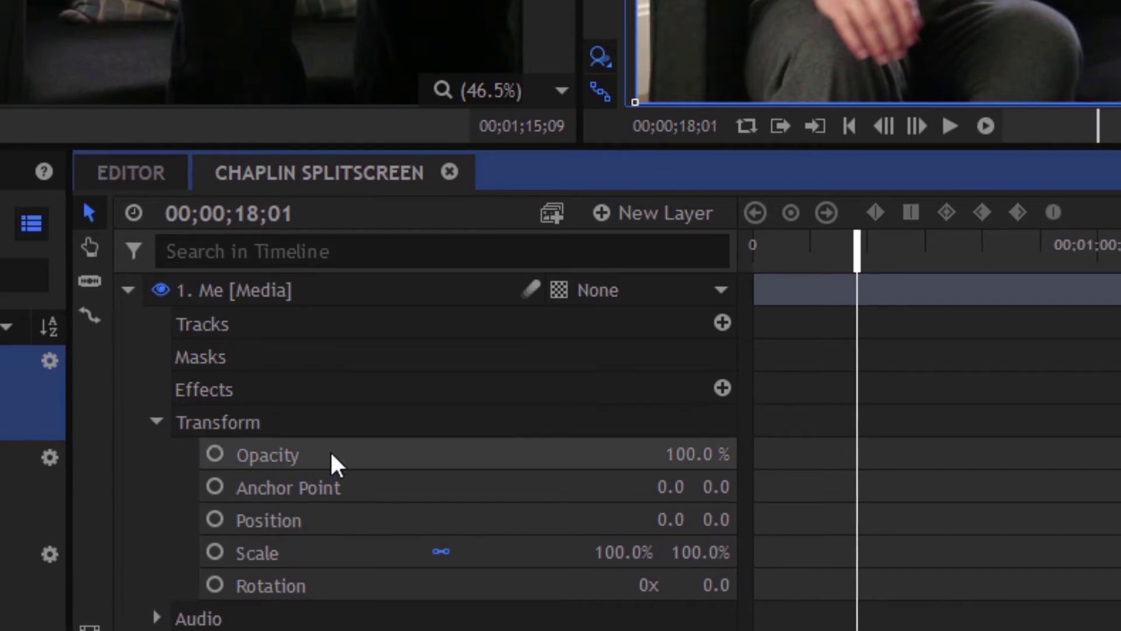
left_click(698, 454)
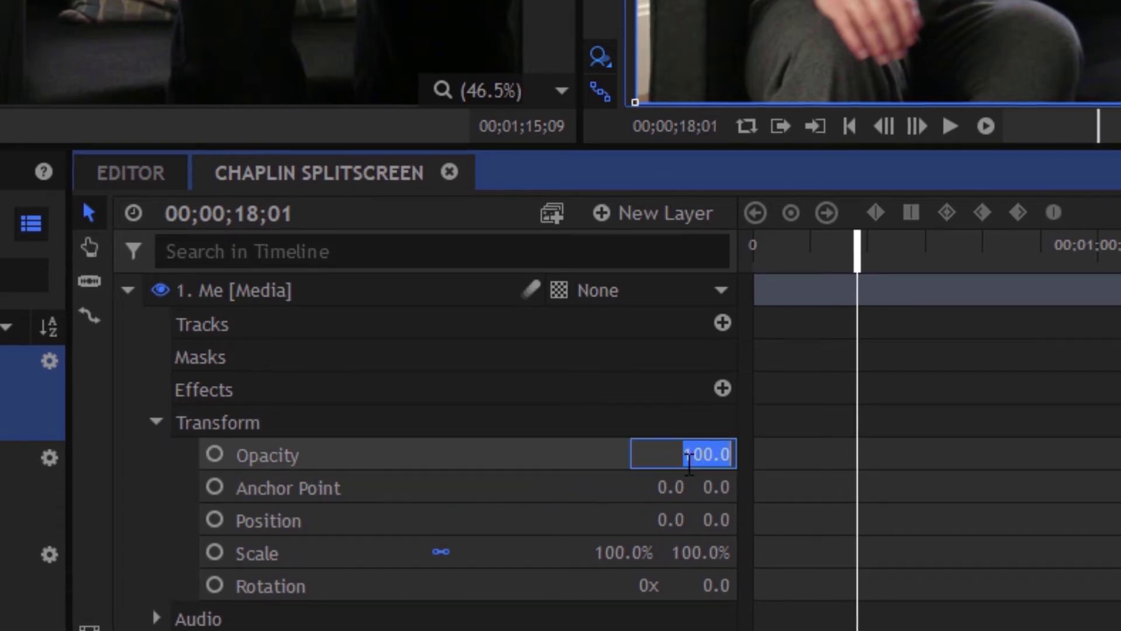
type("50")
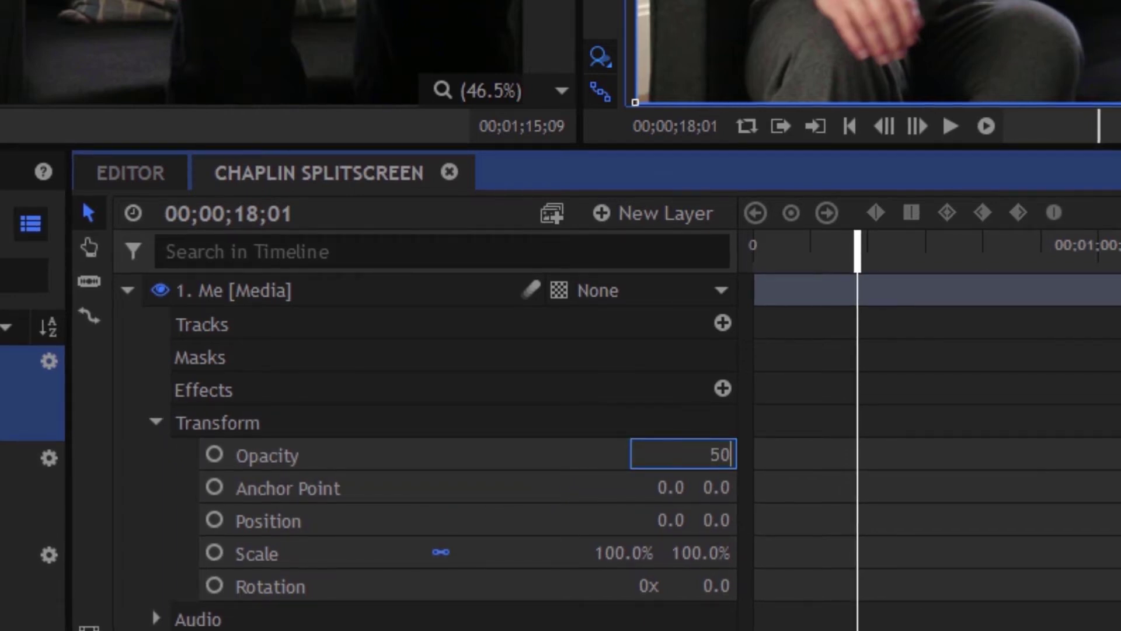
key("Return")
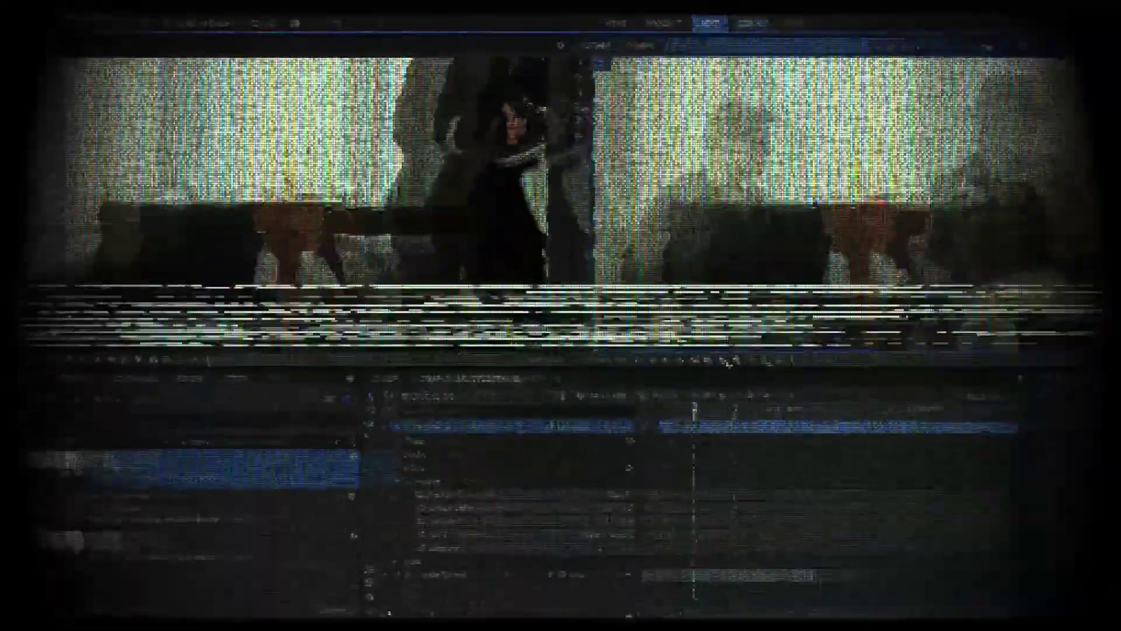
Step: Shift the Chaplin layer slightly forward in time and set the Me layer's opacity to 100%
left_click(751, 575)
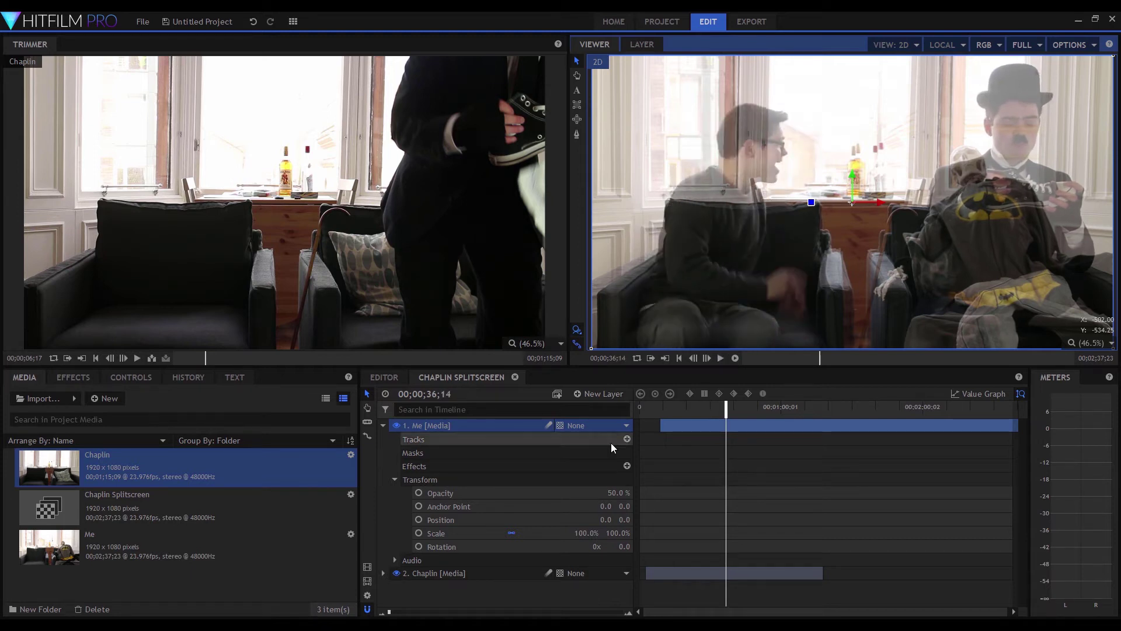
left_click(620, 492)
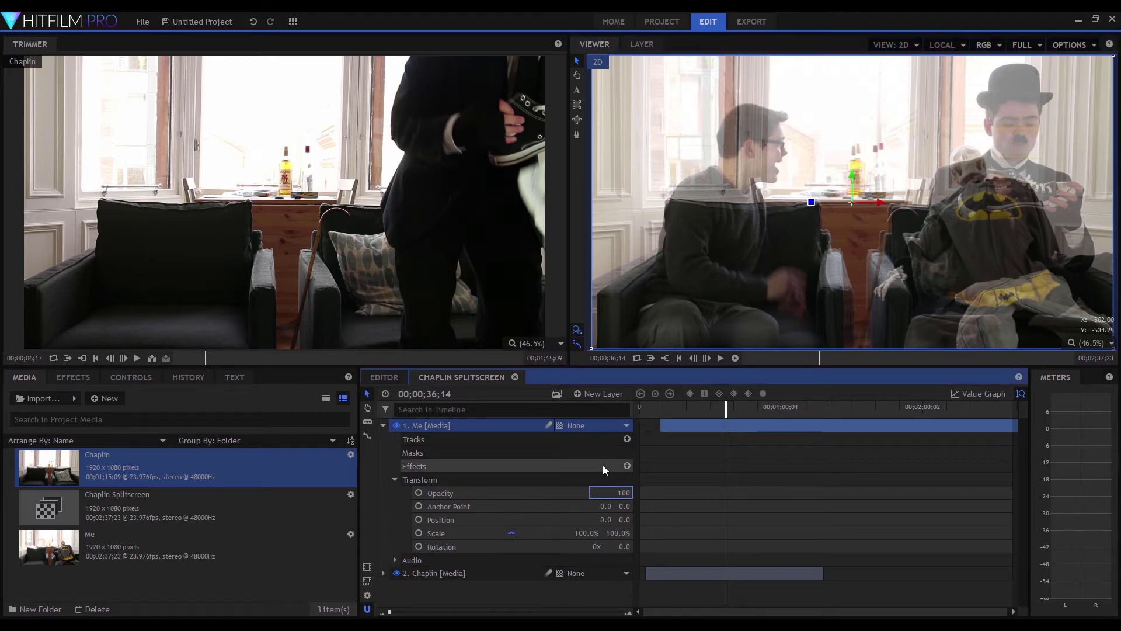
key("Return")
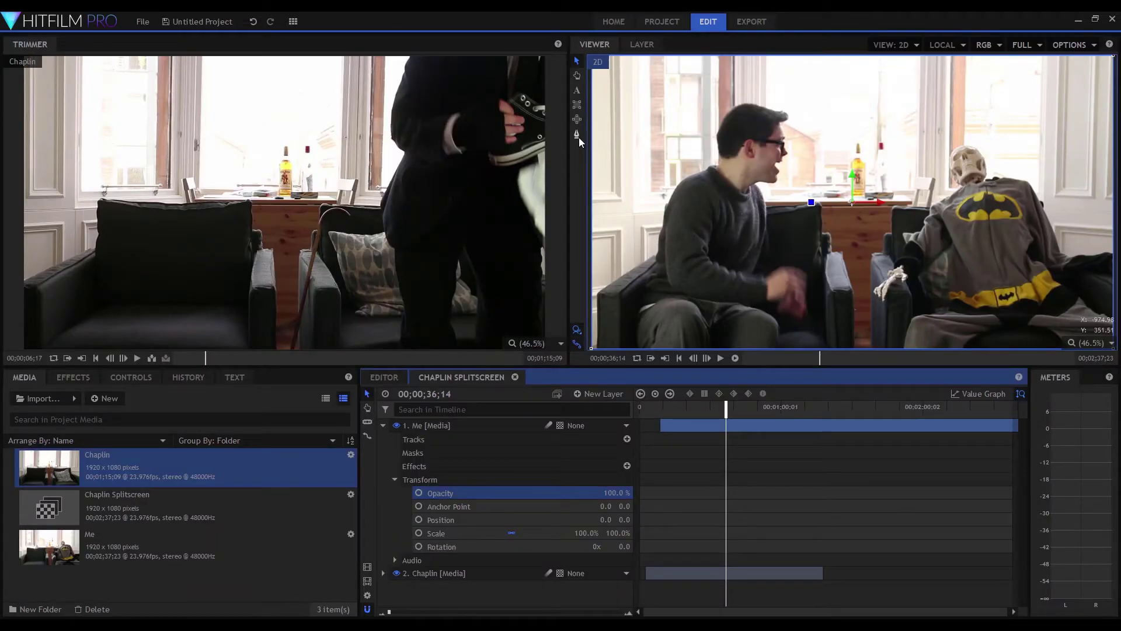
Step: Start a freehand mask on the Me layer, running across the upper frame and down past the seated man to the wooden table front
left_click(578, 136)
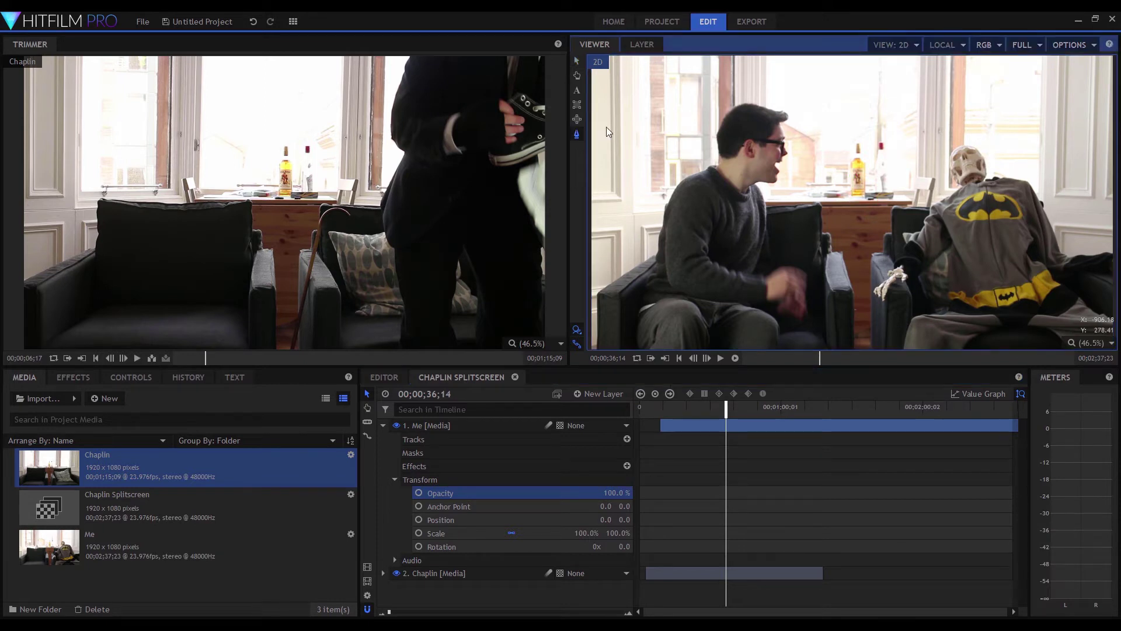
scroll(635, 71, "down", 1)
left_click(636, 71)
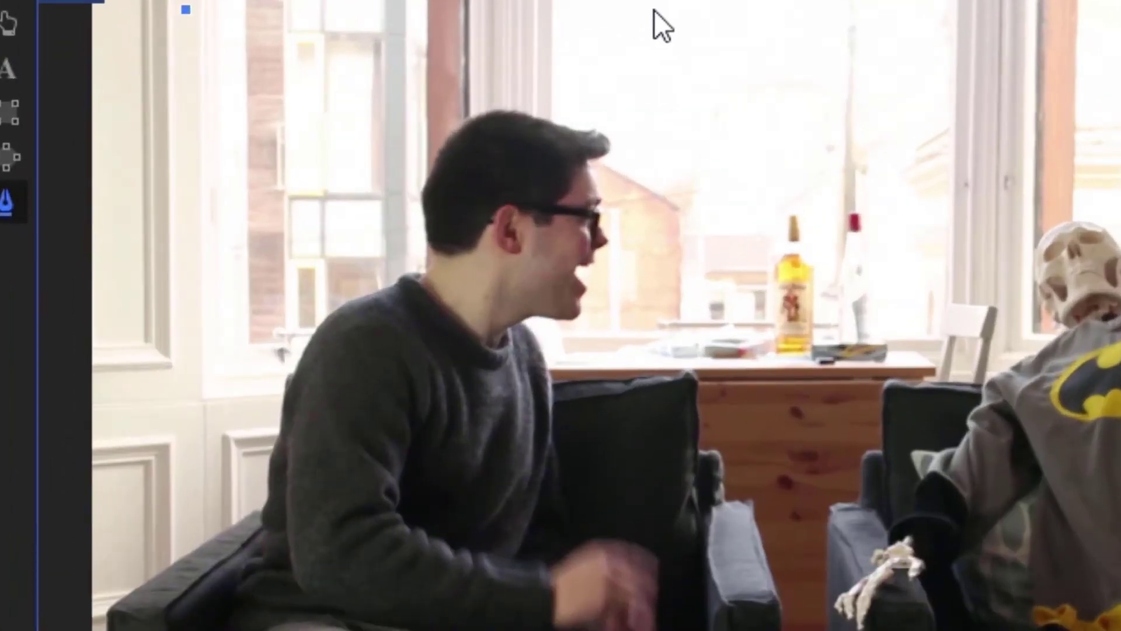
left_click(792, 70)
left_click(722, 136)
left_click(725, 228)
left_click(735, 361)
left_click(735, 429)
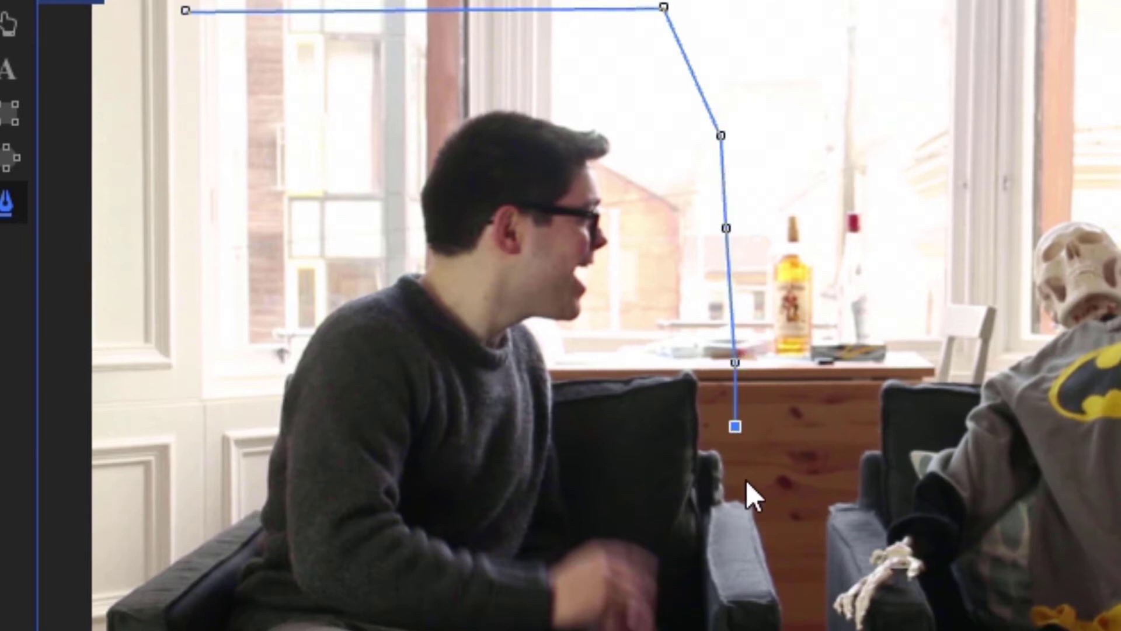
Step: Continue the mask edge down between the two armchairs, clear of the chair arm, to a point below the frame
left_click(756, 497)
scroll(788, 545, "up", 2)
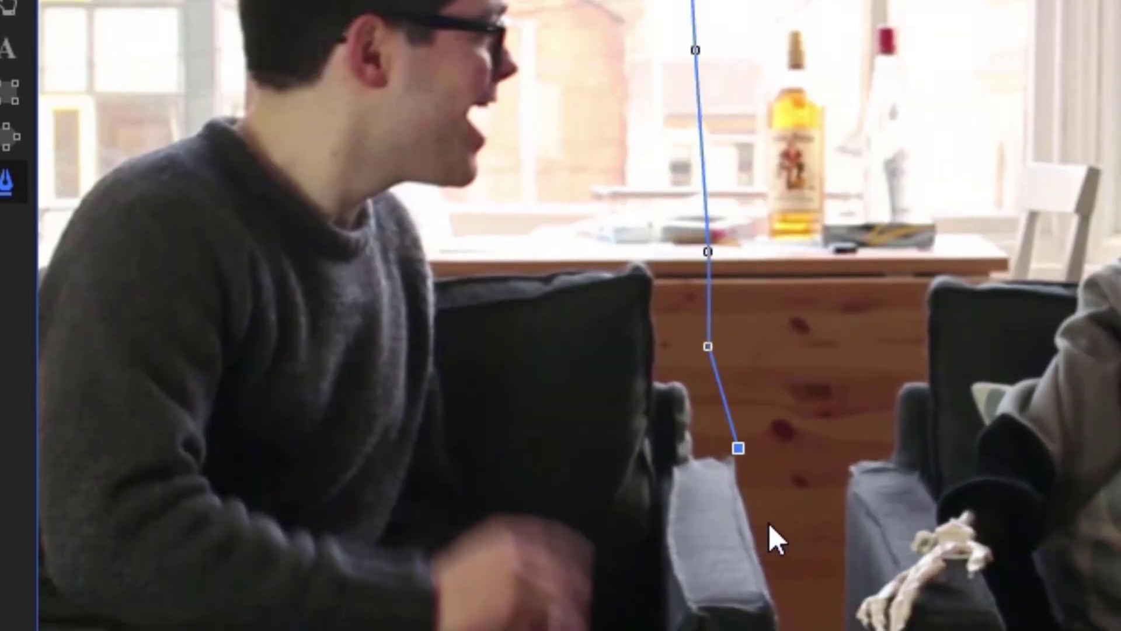
left_click(767, 542)
left_click(779, 478)
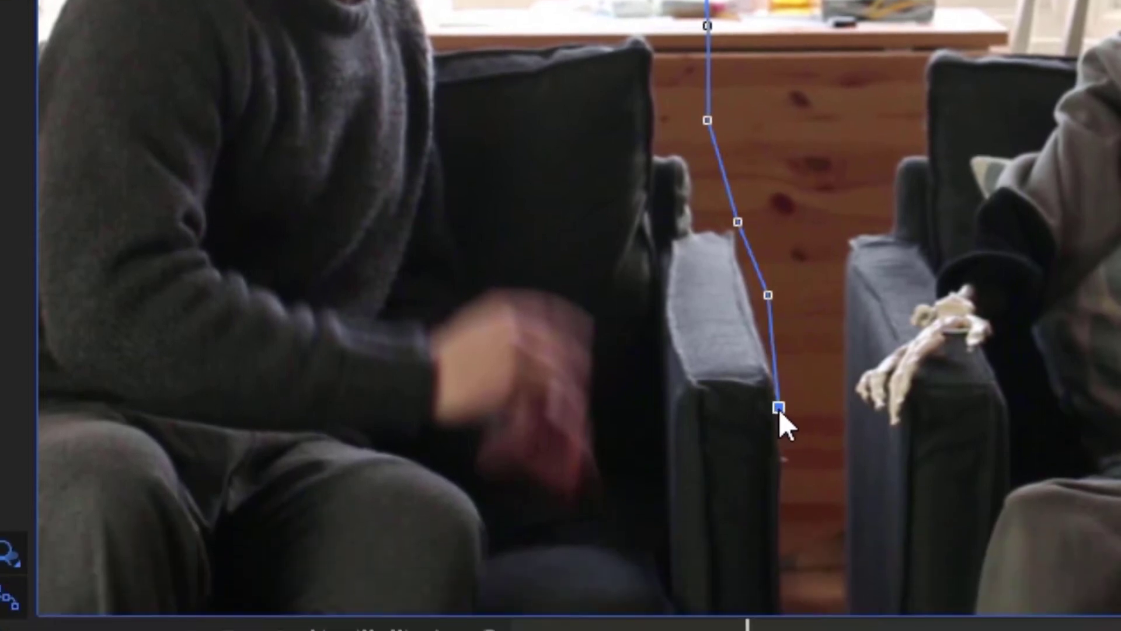
left_click_drag(779, 478, 790, 478)
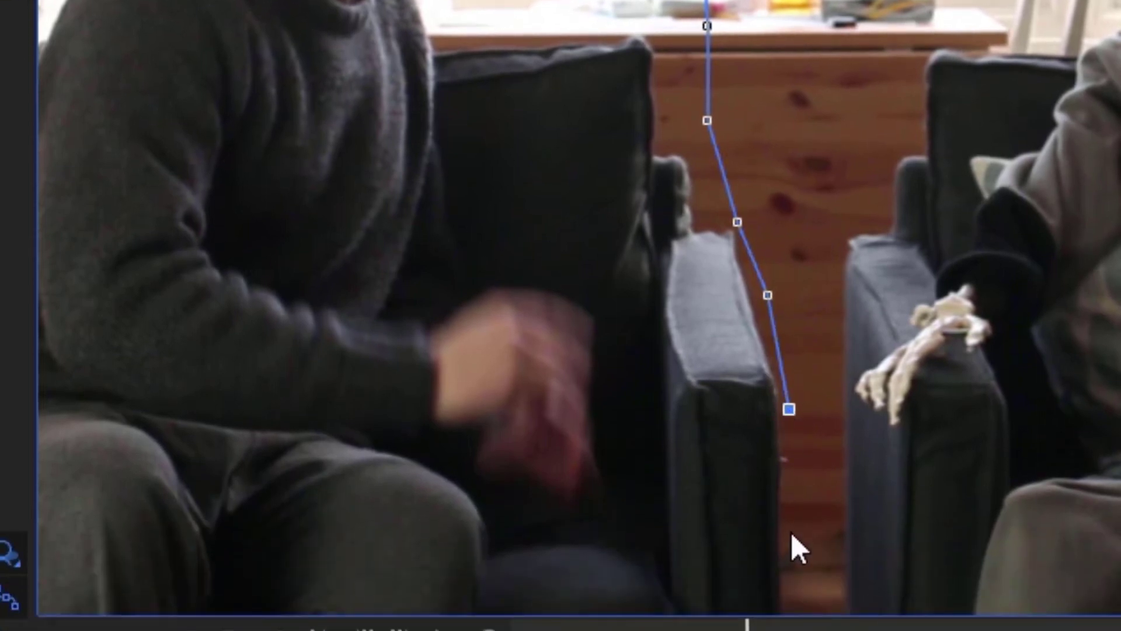
left_click(791, 532)
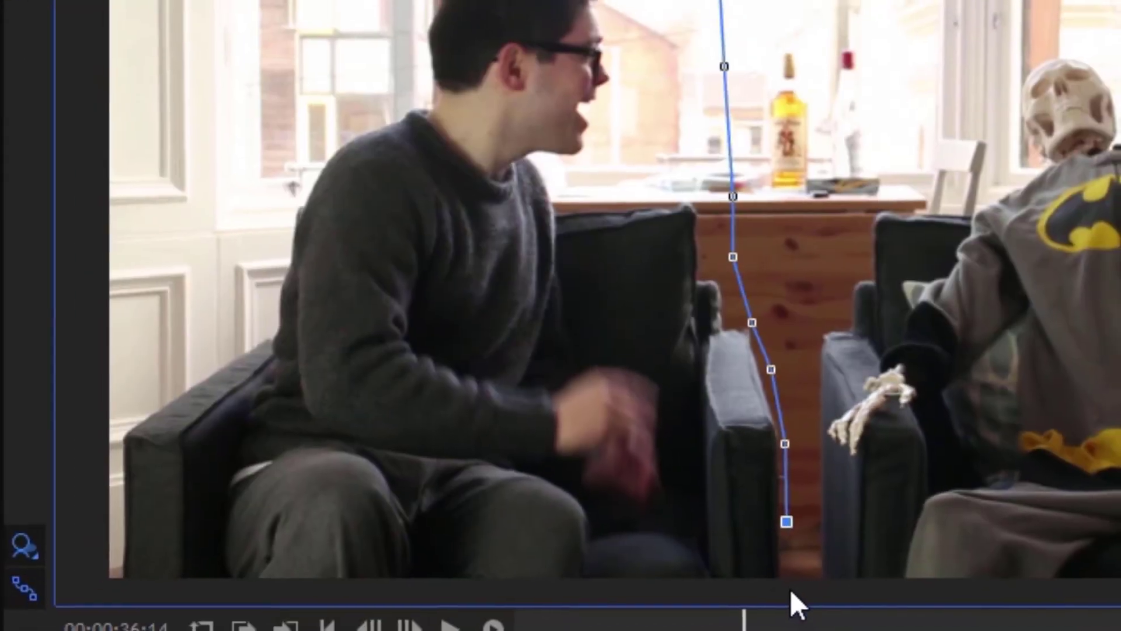
left_click(797, 627)
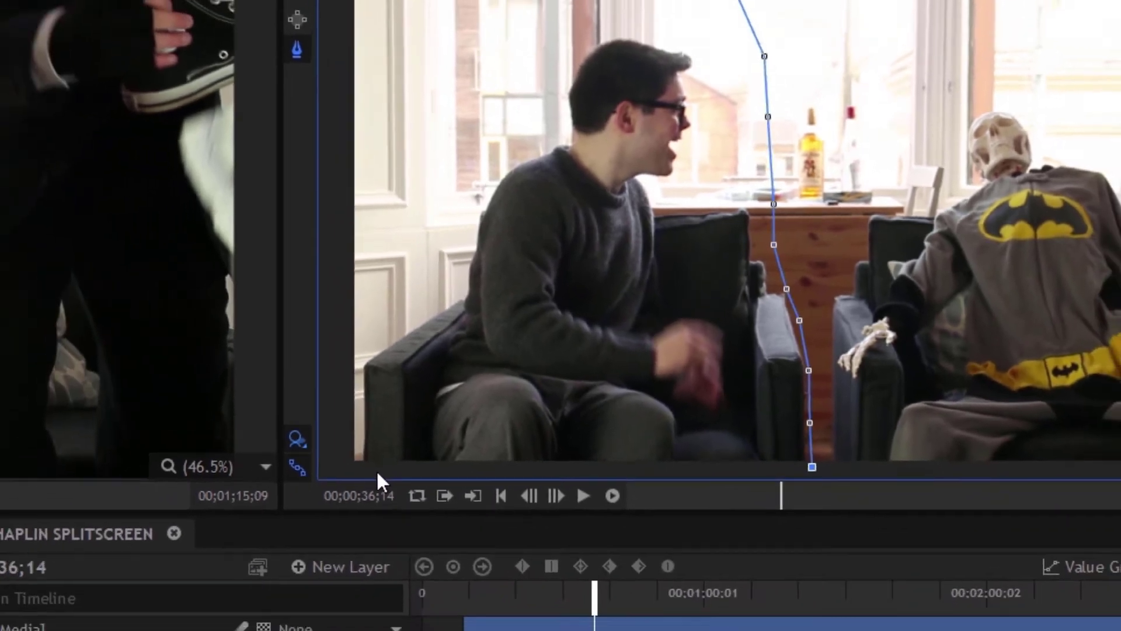
Step: Close the mask around the seated man with points outside the frame's left side, and deselect it
left_click(196, 550)
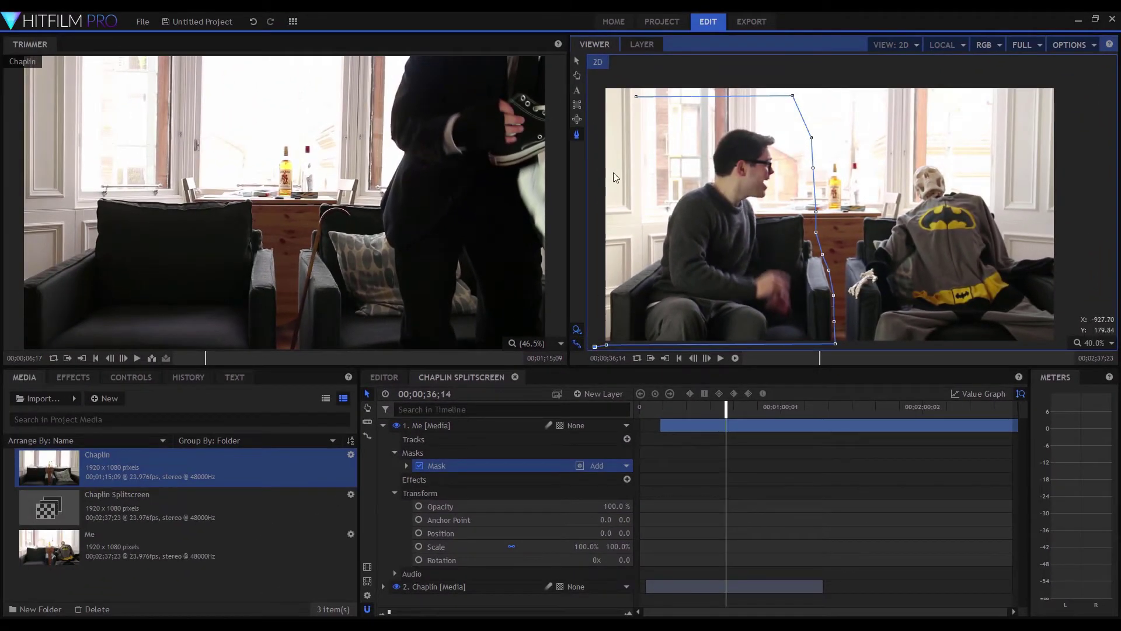
left_click(596, 95)
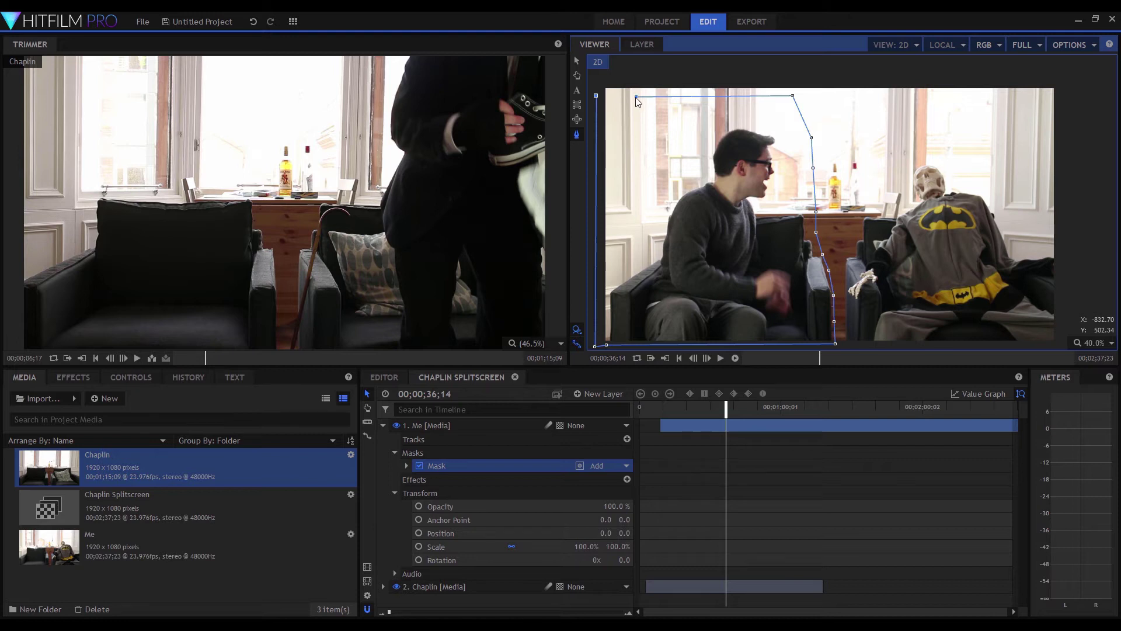
left_click(637, 97)
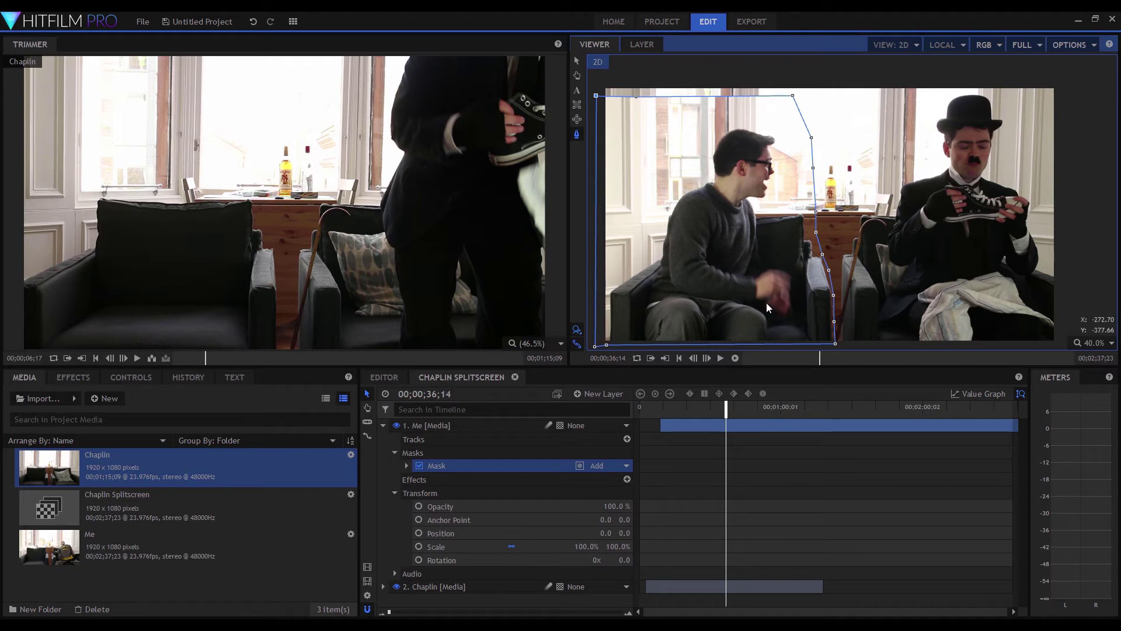
left_click(1104, 223)
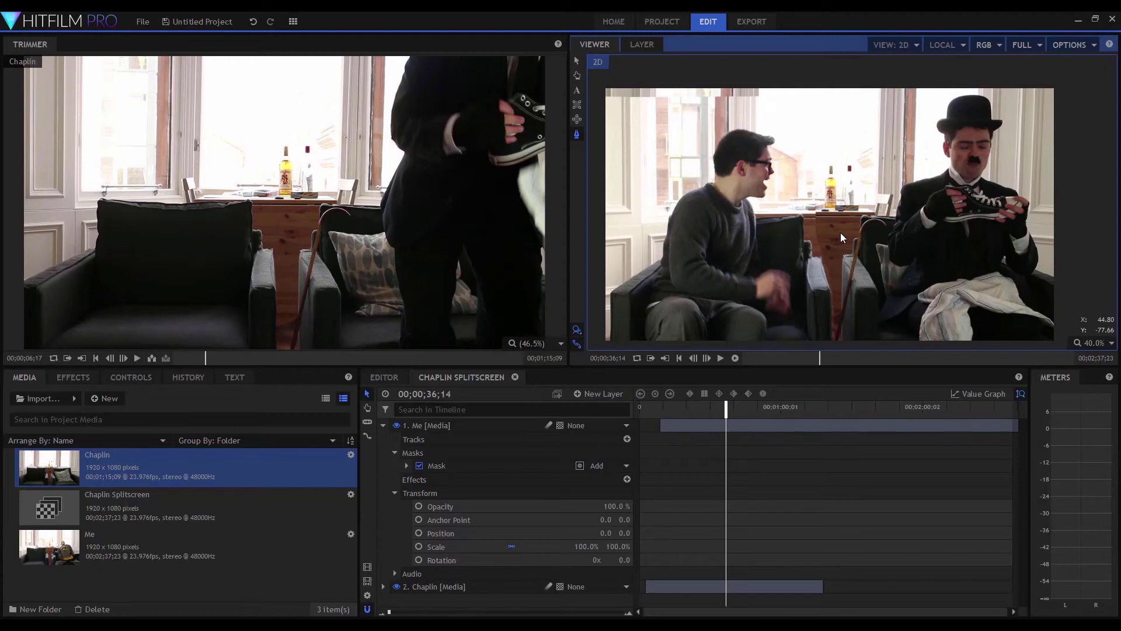
Step: Raise the Me layer to a Y position of 7.3 so the table edges line up across the mask seam
scroll(828, 223, "up", 6)
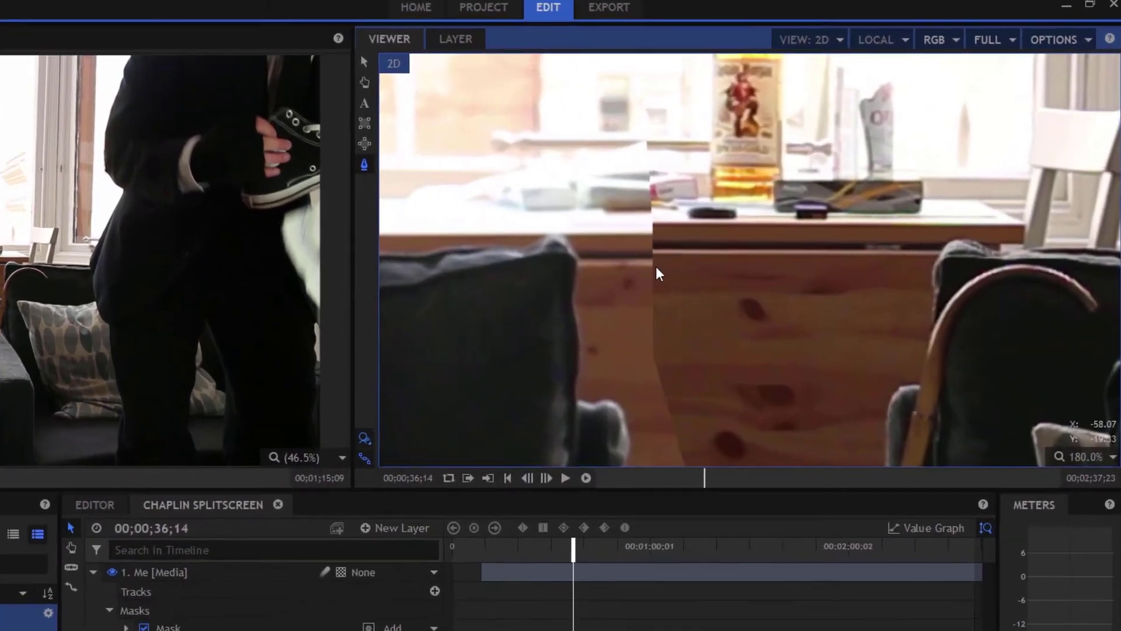
scroll(656, 270, "up", 2)
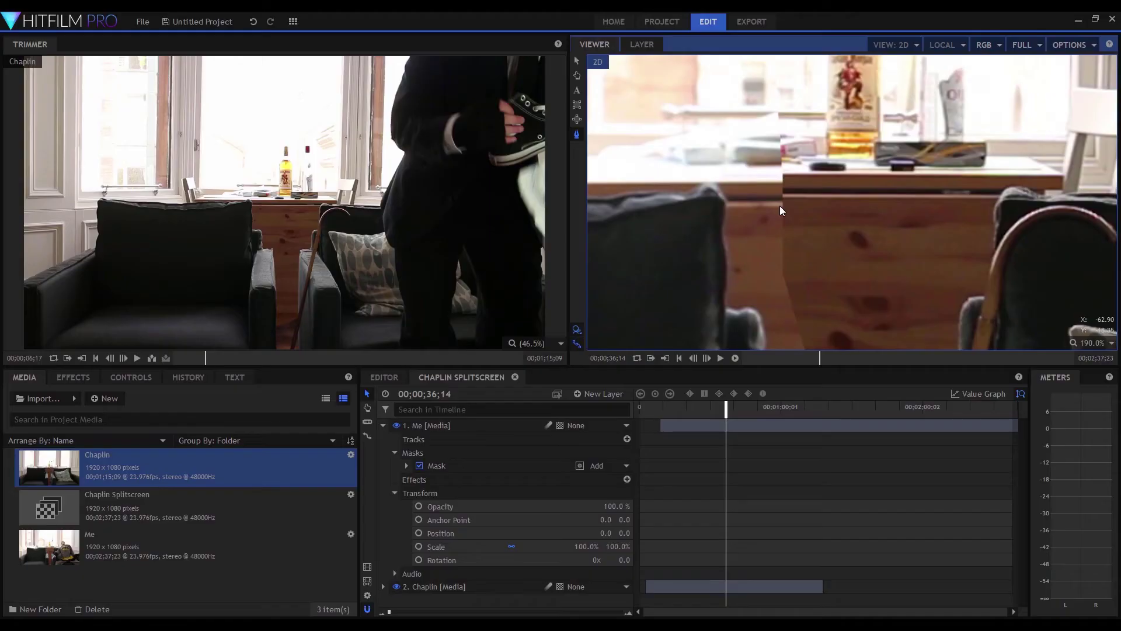
scroll(781, 208, "down", 5)
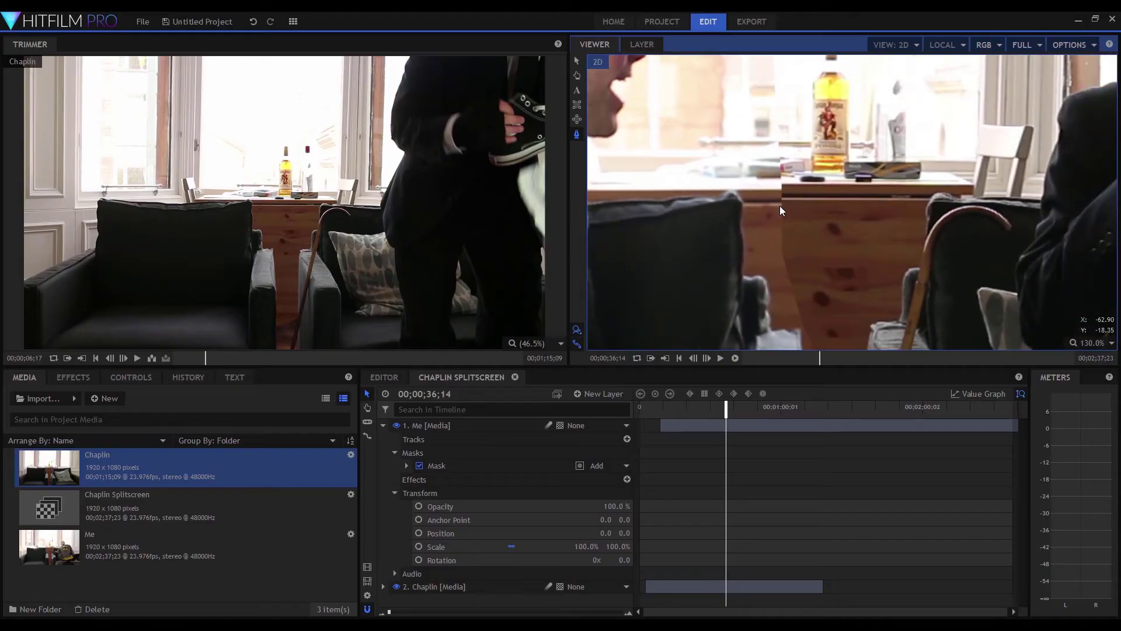
scroll(780, 207, "up", 1)
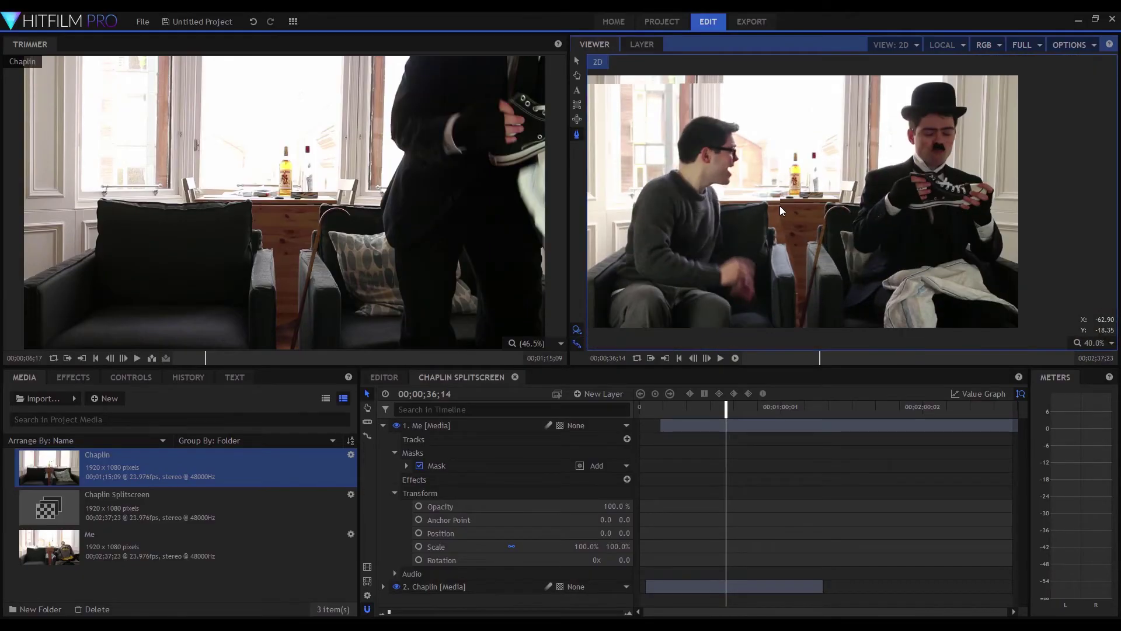
left_click(486, 425)
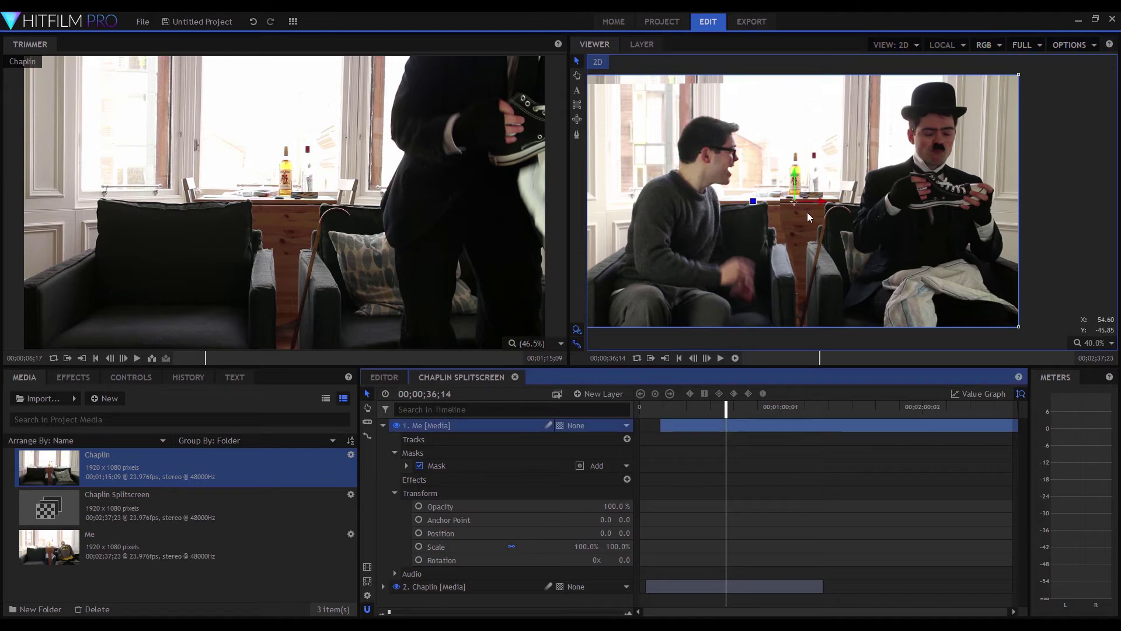
scroll(805, 189, "up", 3)
left_click_drag(731, 224, 802, 214)
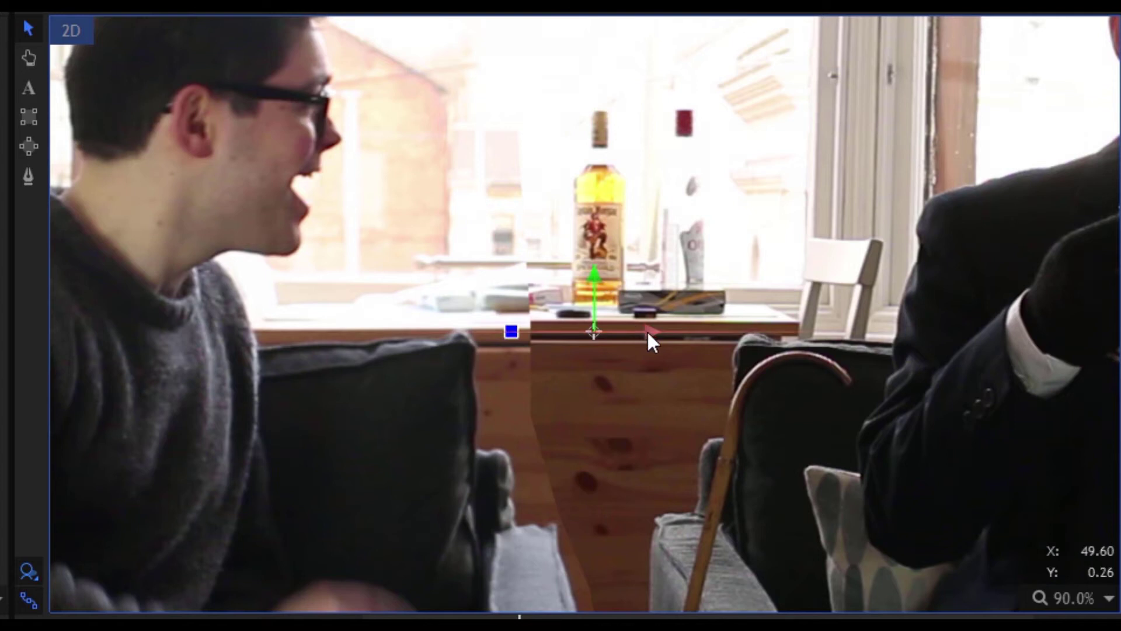
scroll(531, 359, "up", 3)
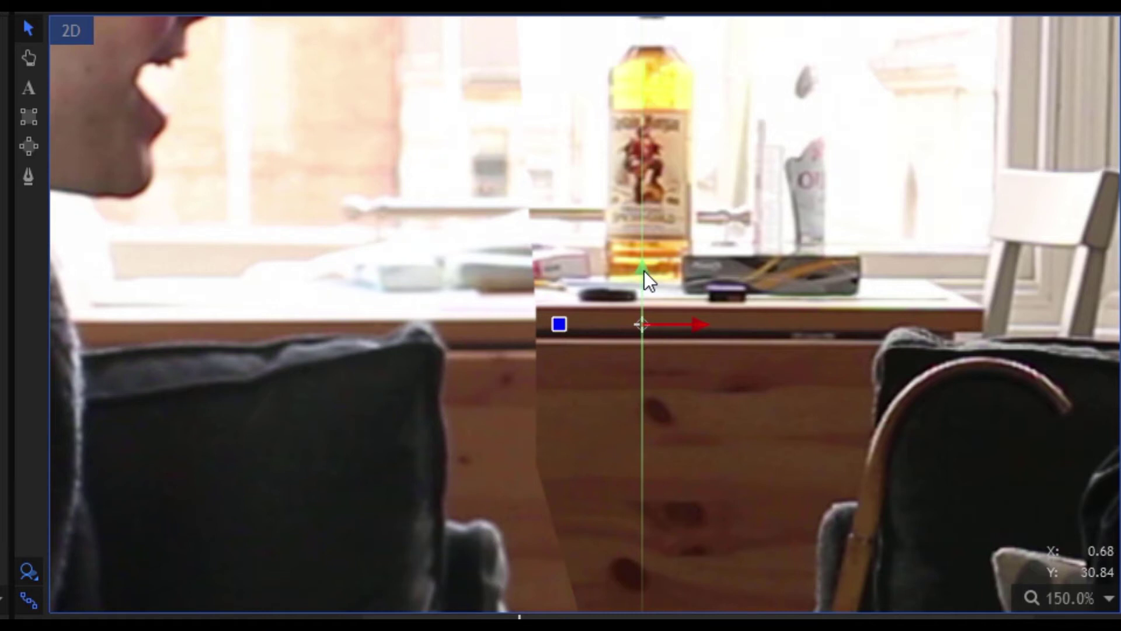
left_click_drag(643, 271, 646, 257)
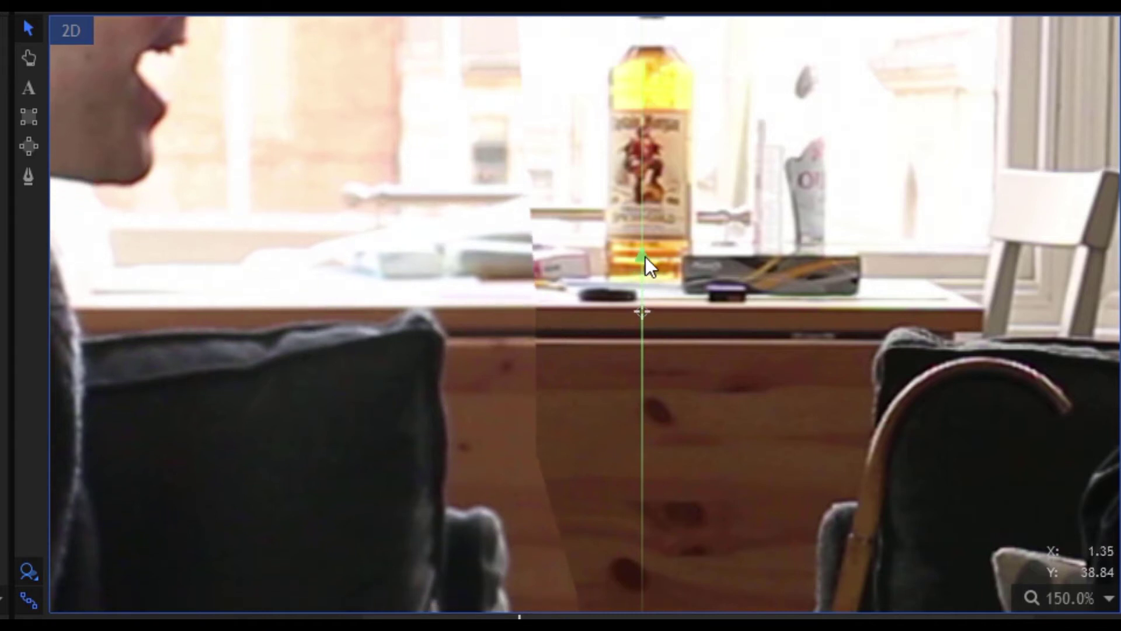
left_click_drag(646, 257, 646, 257)
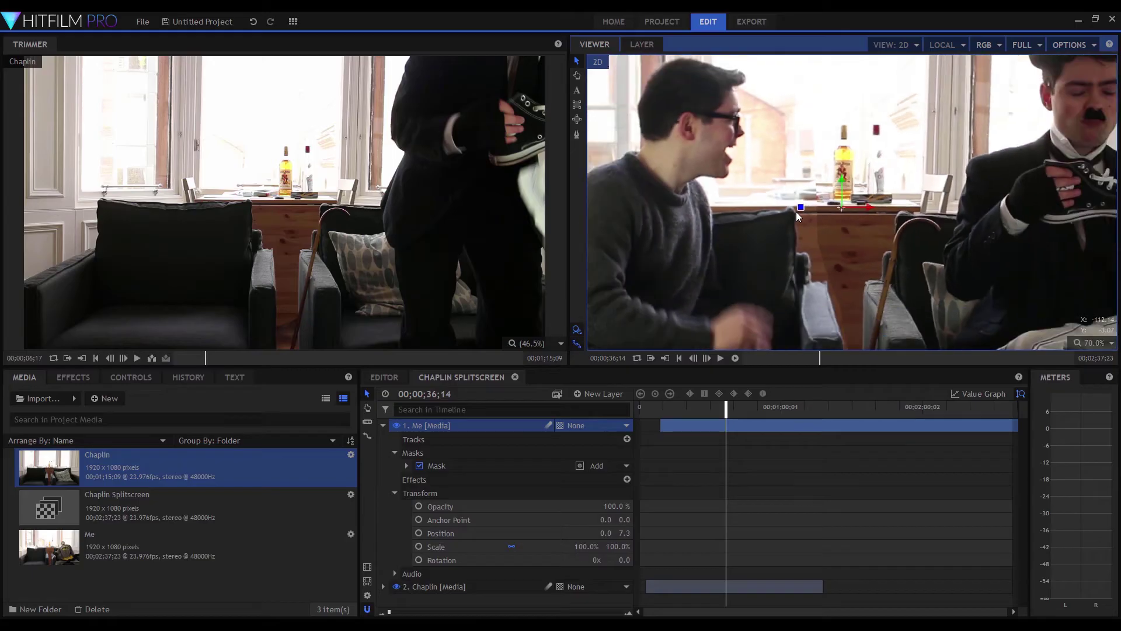
Step: Inspect the composite's lower edge beneath the seated man for a gap caused by raising the Me layer
scroll(796, 211, "down", 4)
key("h")
left_click_drag(799, 236, 806, 218)
key("v")
left_click(755, 292)
scroll(686, 292, "up", 5)
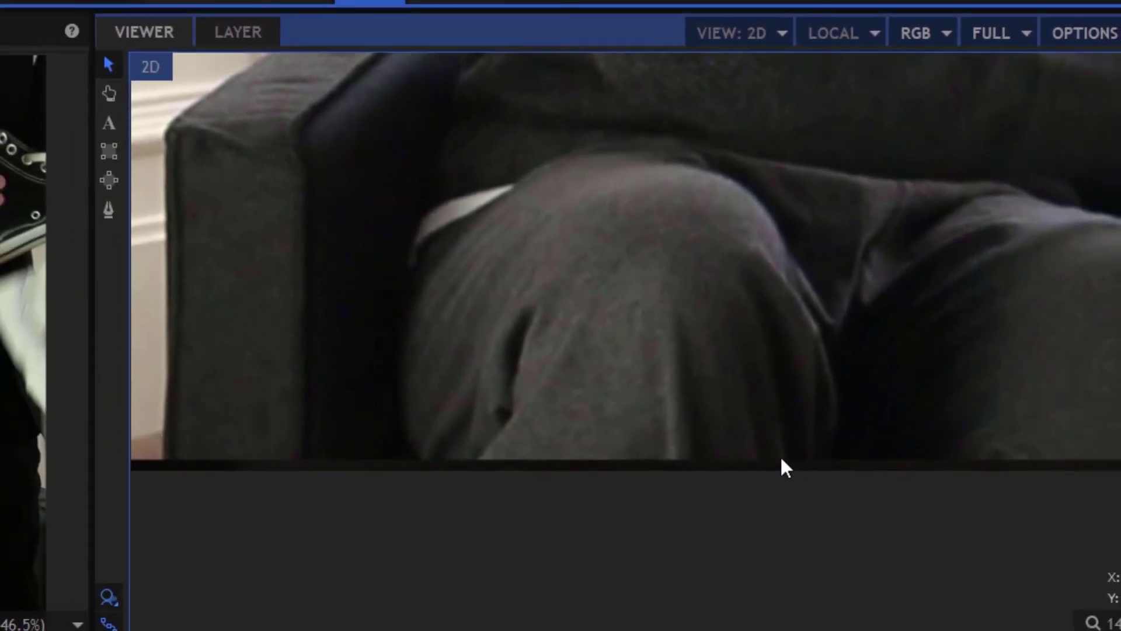
Step: Select the Me layer's mask and raise its upper points above the frame's top edge so the full height is covered
scroll(736, 485, "down", 10)
key("h")
left_click_drag(889, 411, 736, 478)
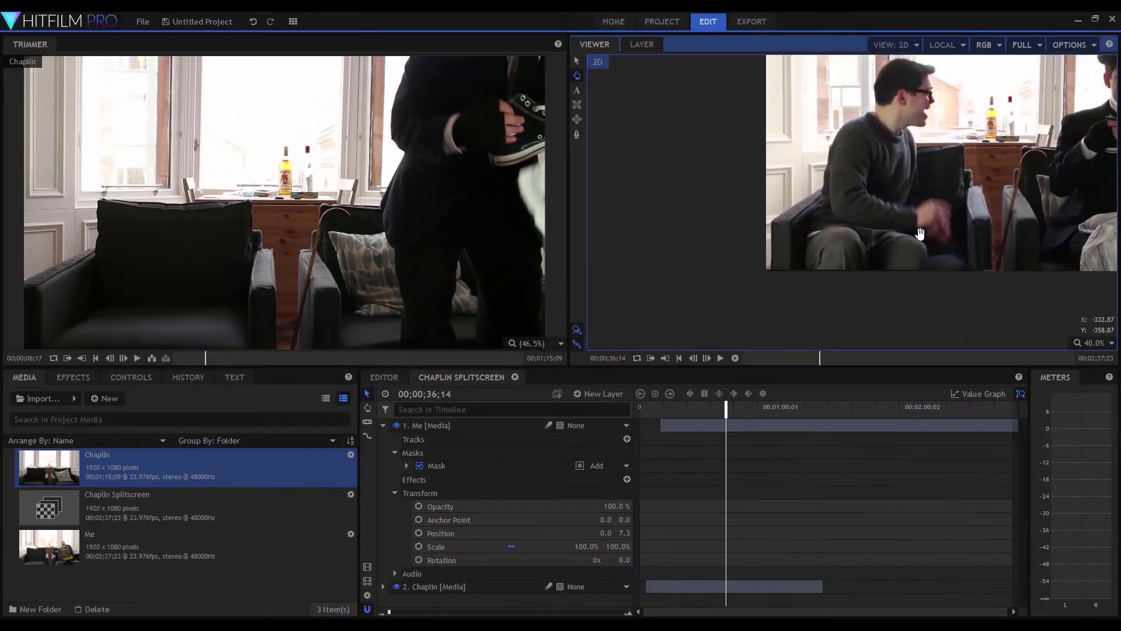
left_click_drag(920, 234, 792, 298)
key("v")
scroll(850, 167, "up", 1)
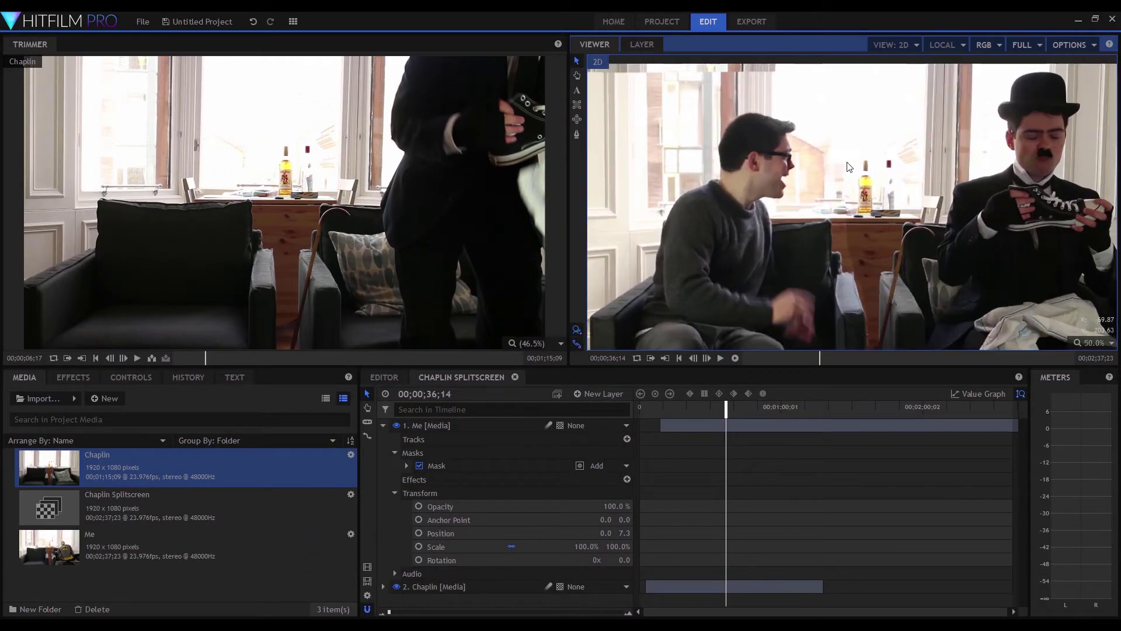
scroll(800, 181, "up", 1)
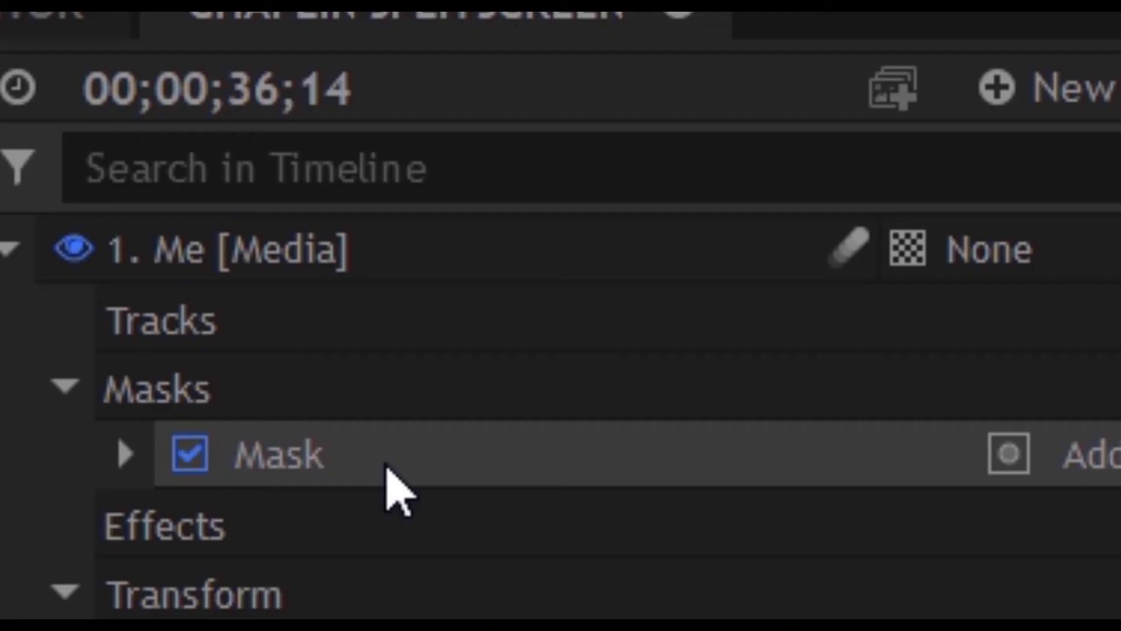
left_click(386, 465)
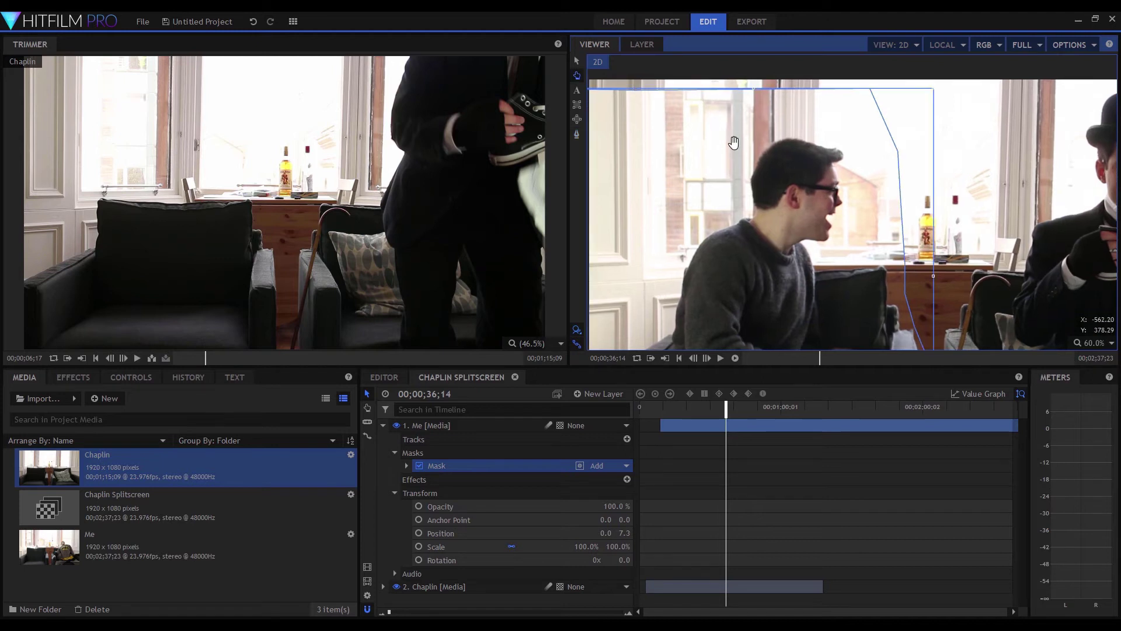
left_click_drag(733, 143, 793, 138)
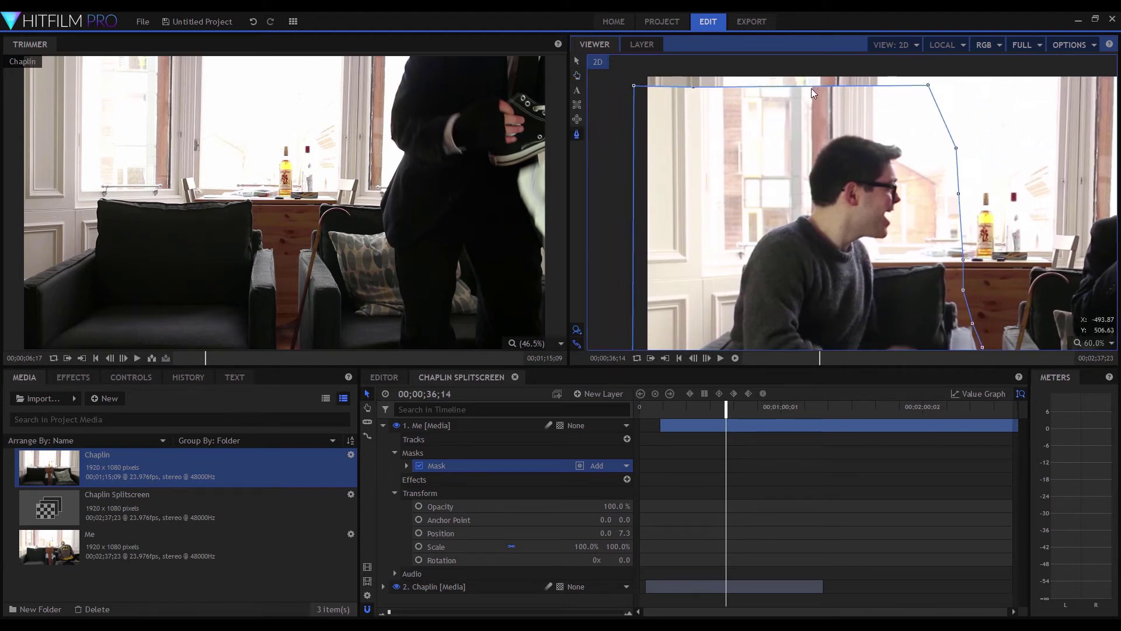
left_click(929, 84)
left_click_drag(733, 172, 697, 67)
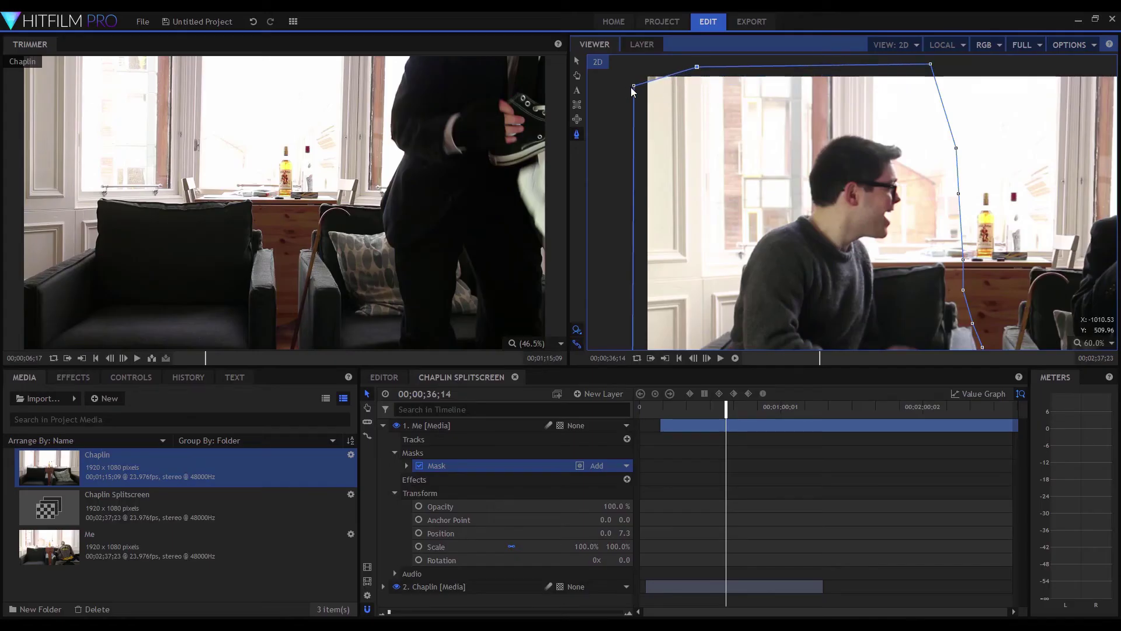
left_click_drag(634, 88, 633, 59)
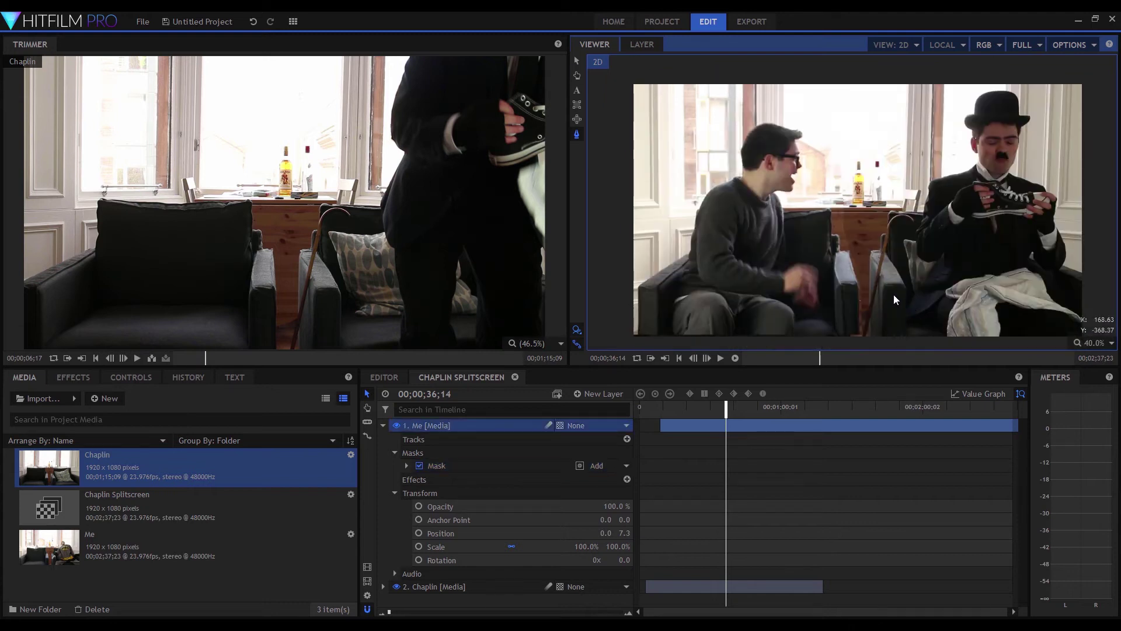
Step: Examine the mask seam on the table front between the armchairs for a hard edge and mismatched brightness
scroll(833, 269, "up", 2)
key("h")
left_click_drag(883, 273, 878, 193)
key("p")
scroll(851, 134, "up", 4)
key("h")
left_click_drag(879, 150, 899, 209)
key("p")
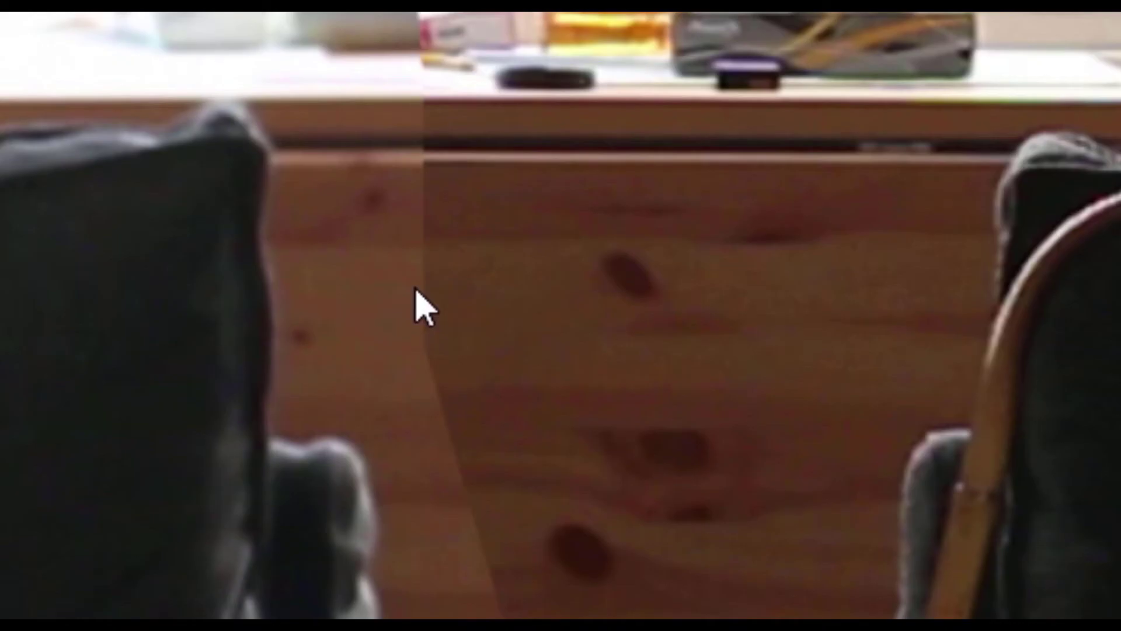
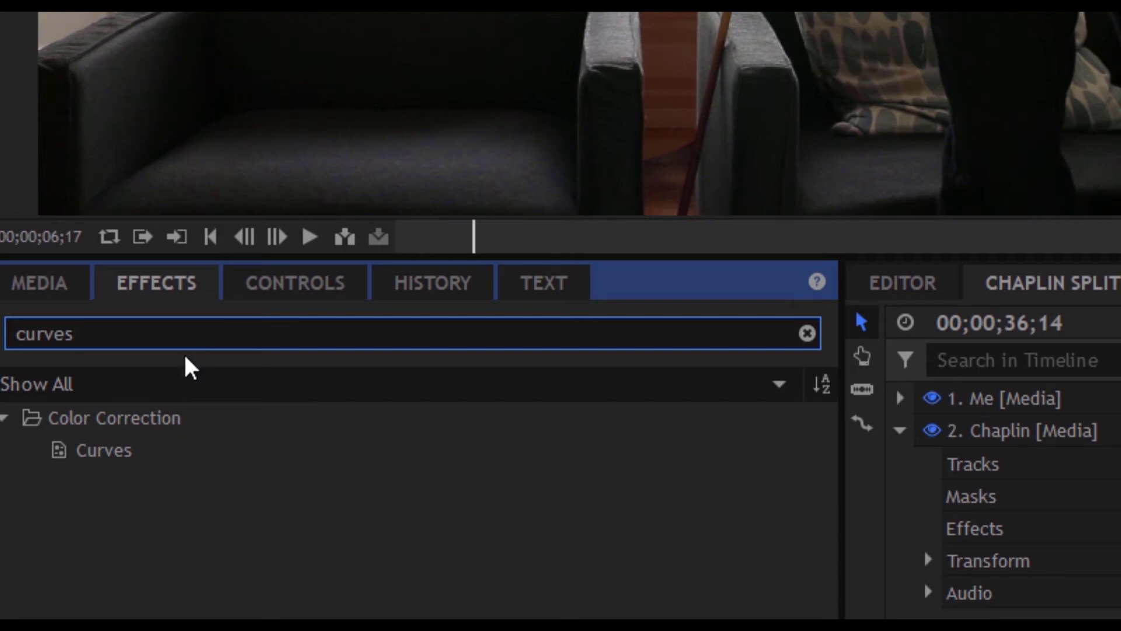
Step: Apply the Curves effect to the Chaplin layer and bring up the layer's controls
left_click_drag(94, 465, 1088, 467)
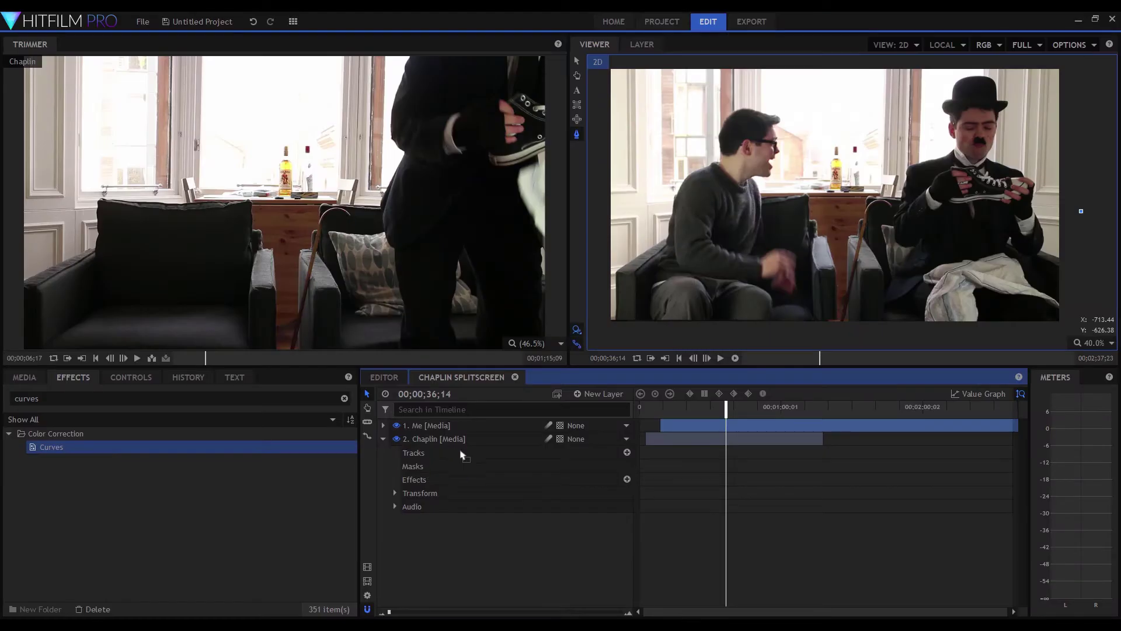
left_click_drag(462, 454, 462, 451)
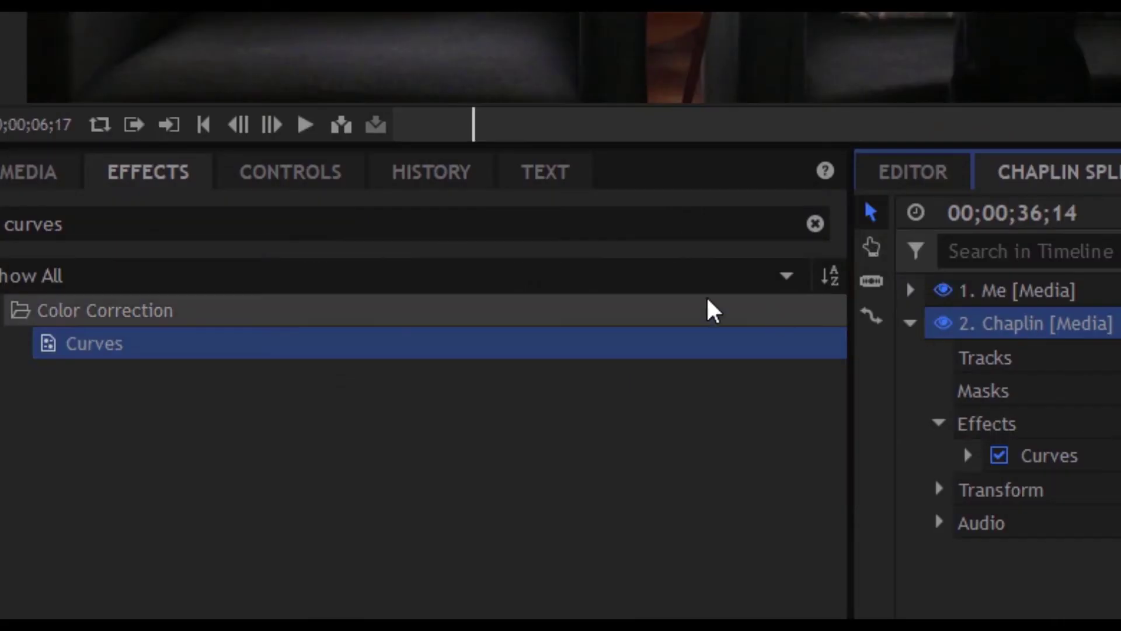
left_click(133, 377)
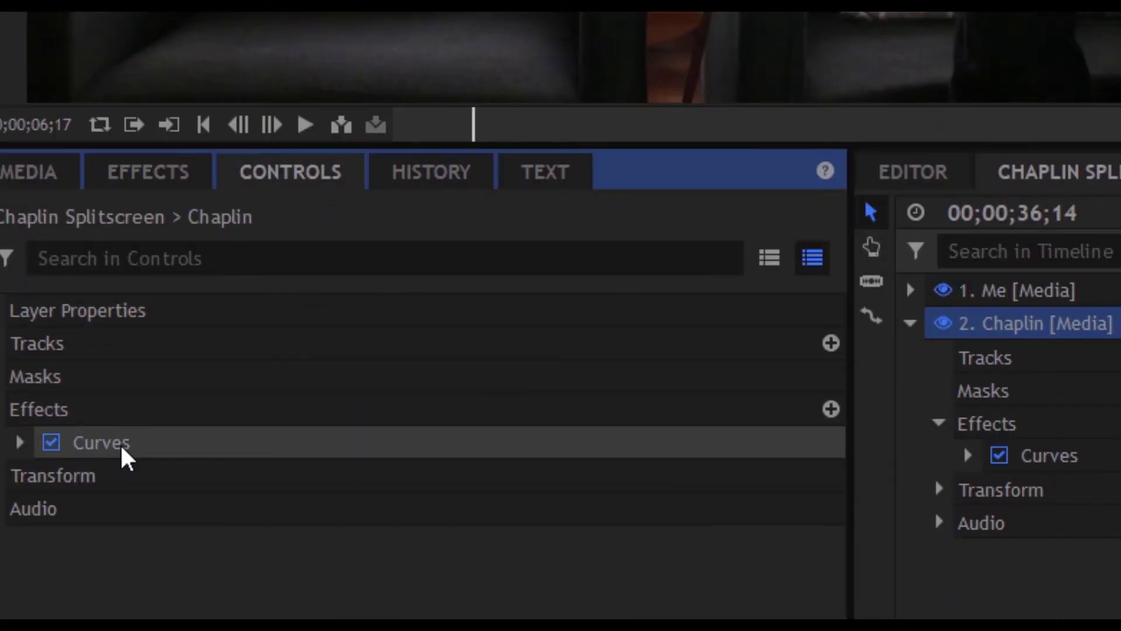
Step: Add a point on the Chaplin layer's RGB curve and pull it slightly upward to brighten the layer
left_click(19, 445)
scroll(352, 365, "down", 5)
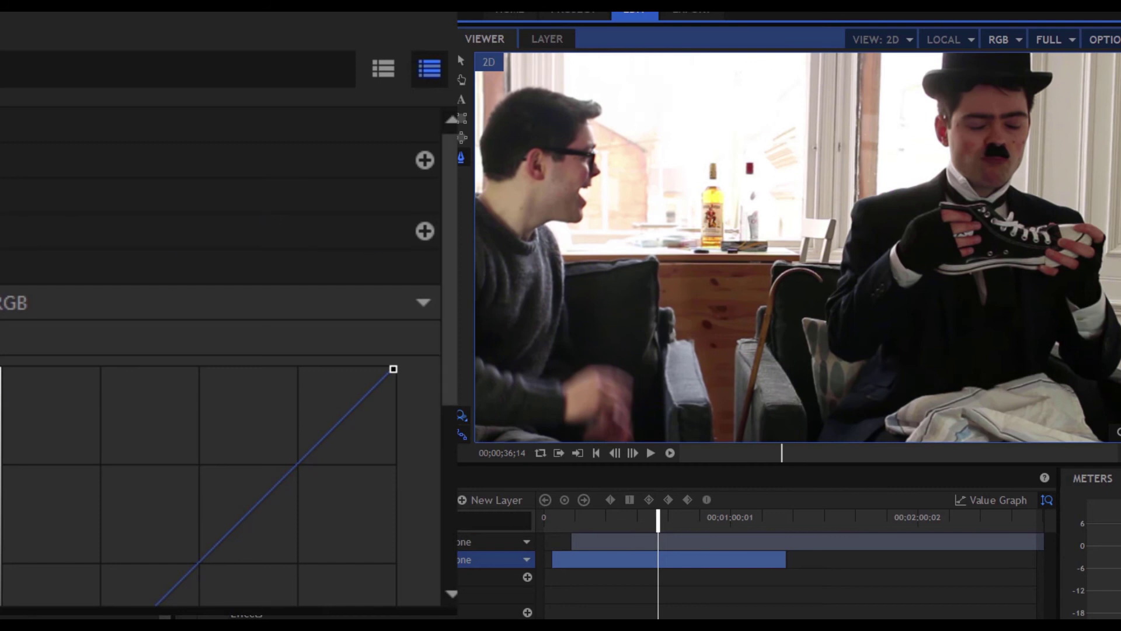
scroll(443, 325, "down", 3)
left_click(258, 290)
left_click_drag(261, 294, 268, 266)
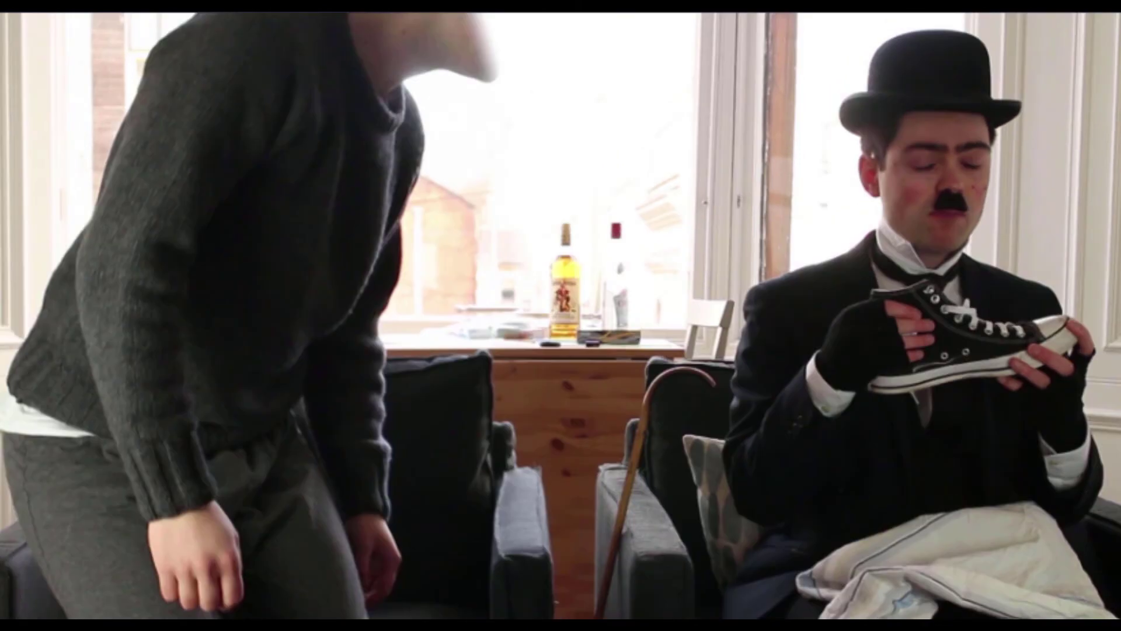
Step: At 00;00;07;17, move the Me mask's top point on the seam side outward, clear of the standing man's face
scroll(499, 51, "up", 4)
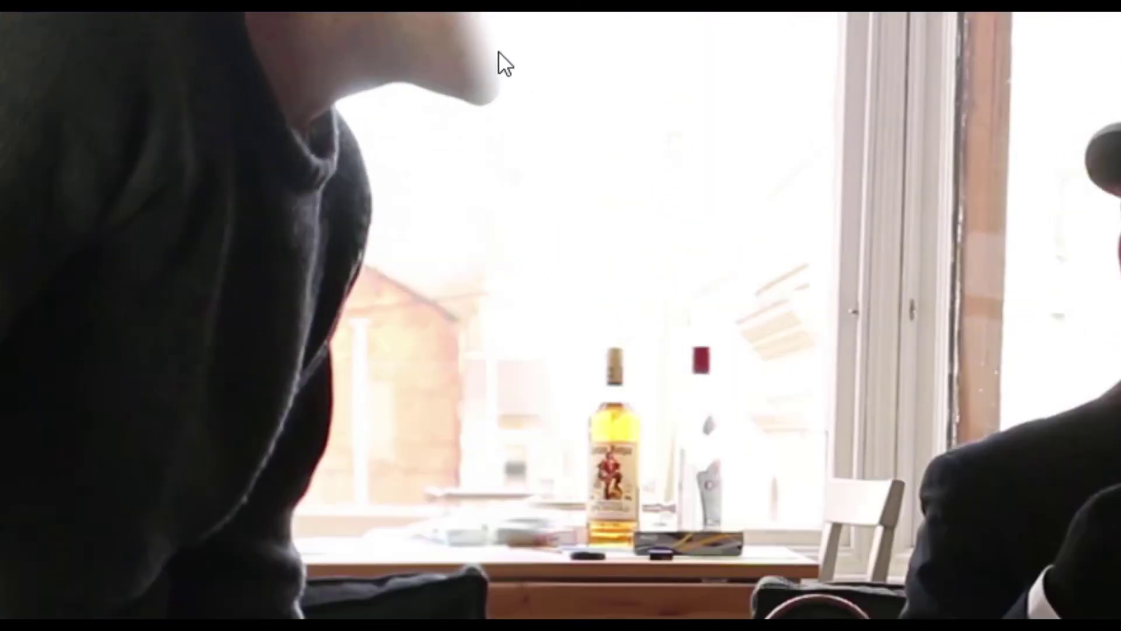
left_click_drag(498, 103, 501, 347)
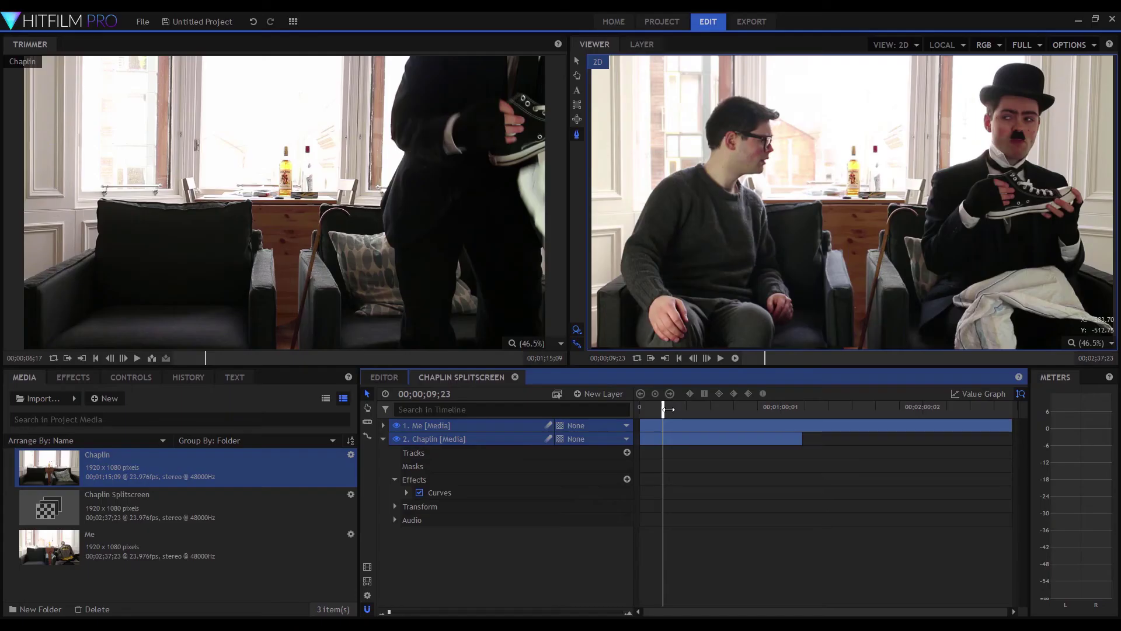
left_click_drag(659, 410, 665, 410)
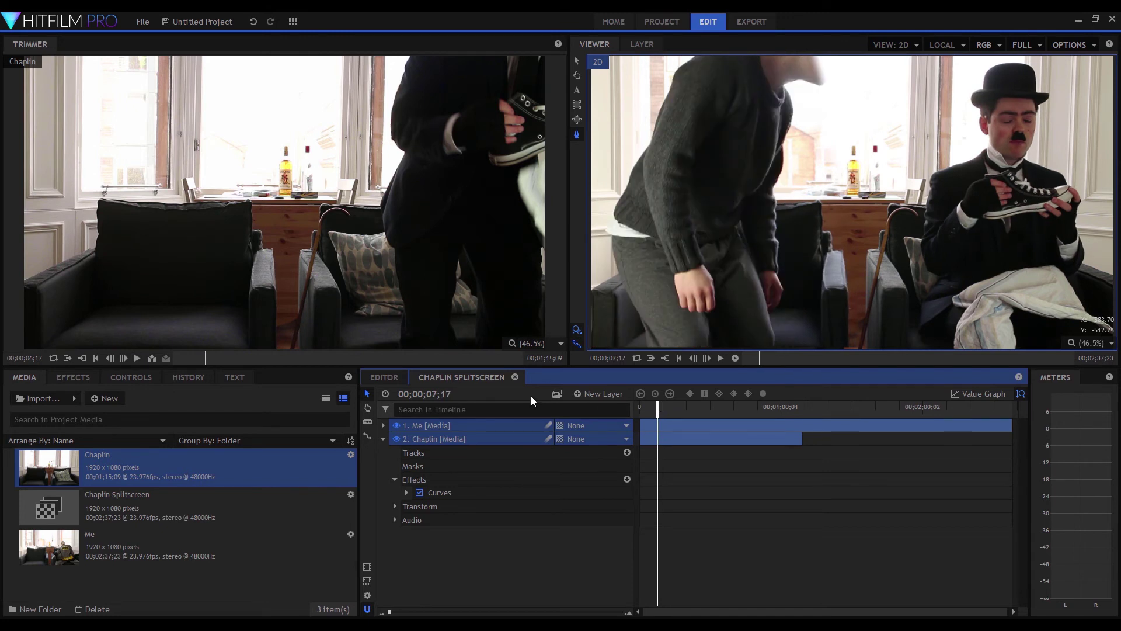
scroll(827, 100, "up", 3)
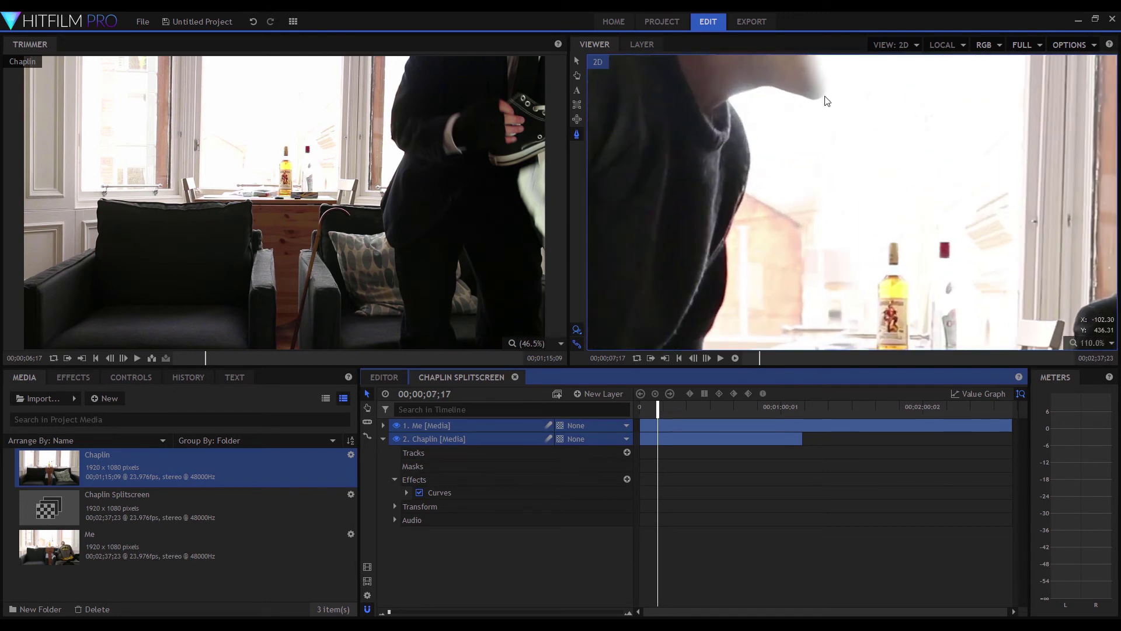
left_click_drag(821, 105, 823, 197)
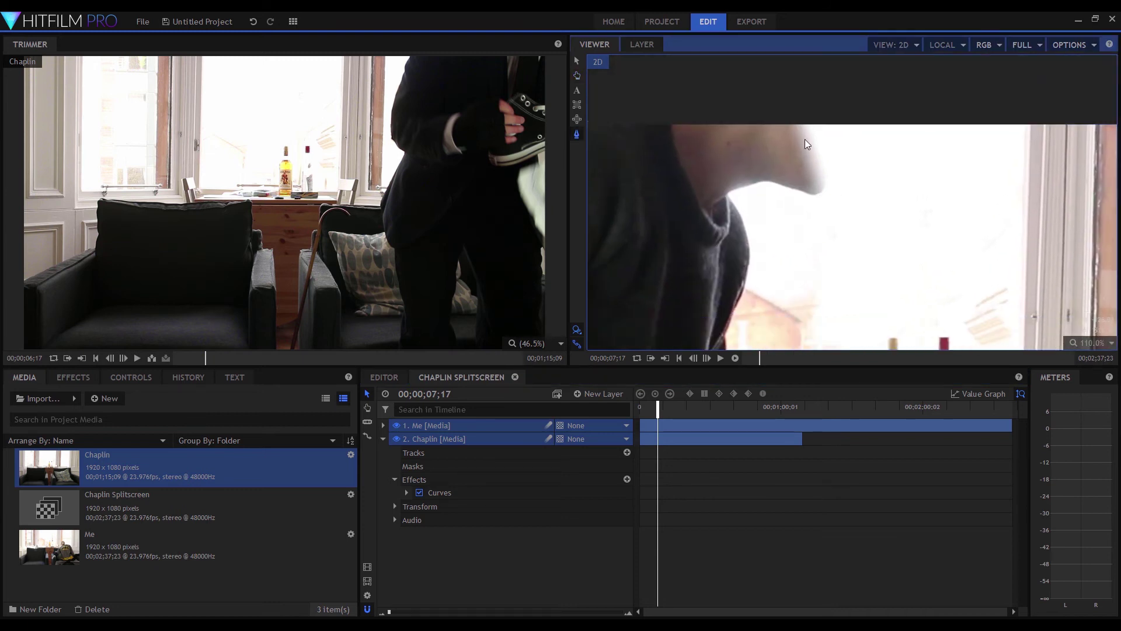
left_click(382, 439)
left_click(423, 473)
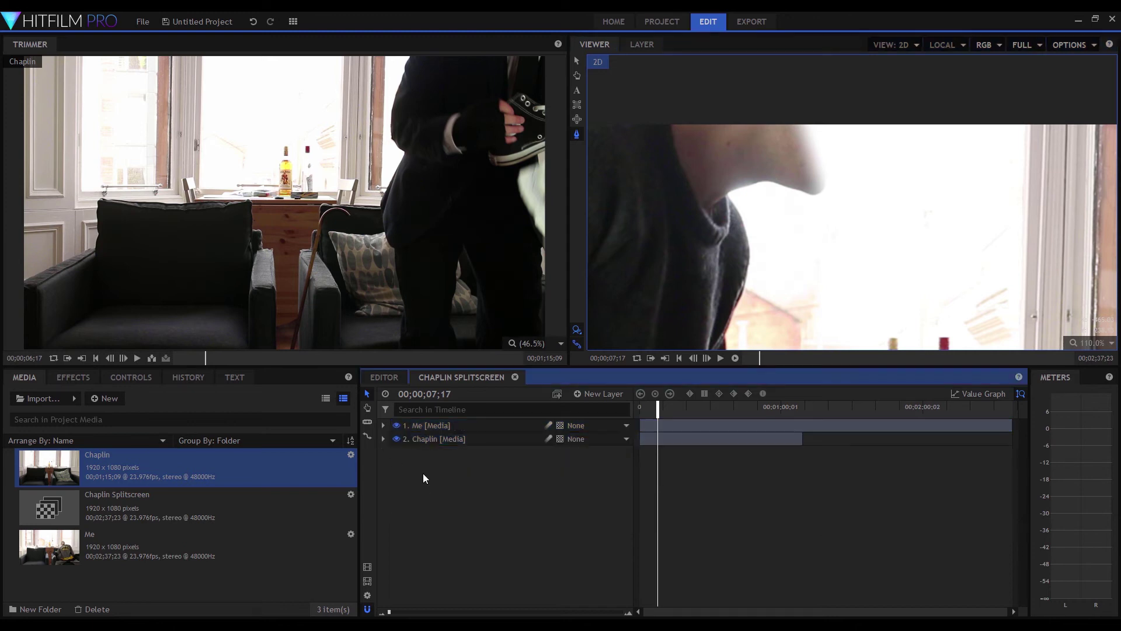
left_click(383, 425)
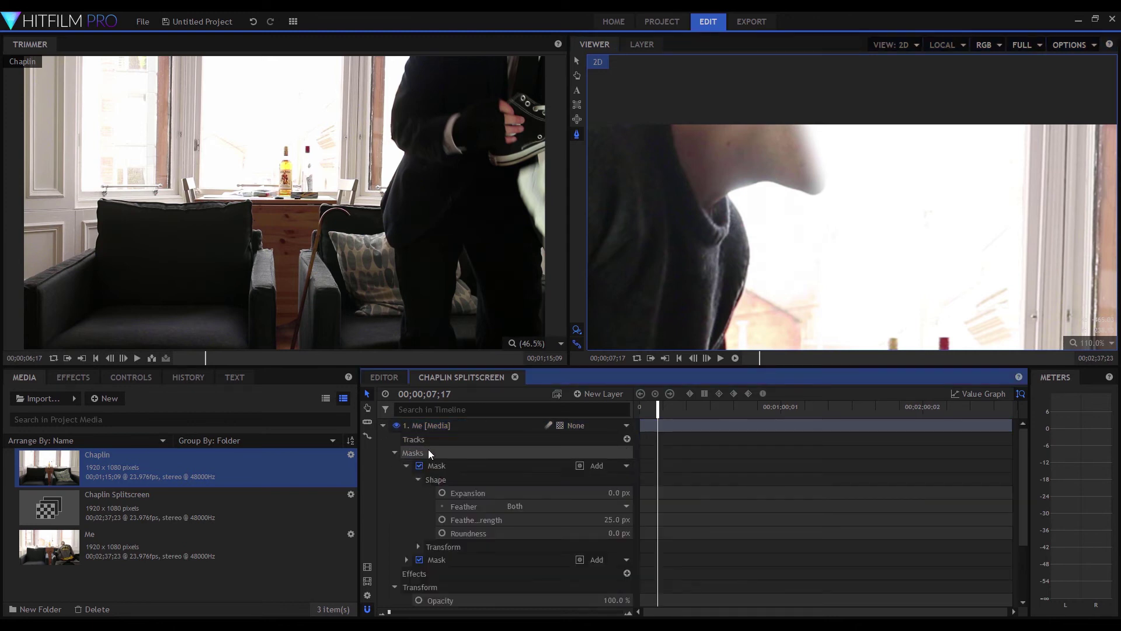
left_click(464, 467)
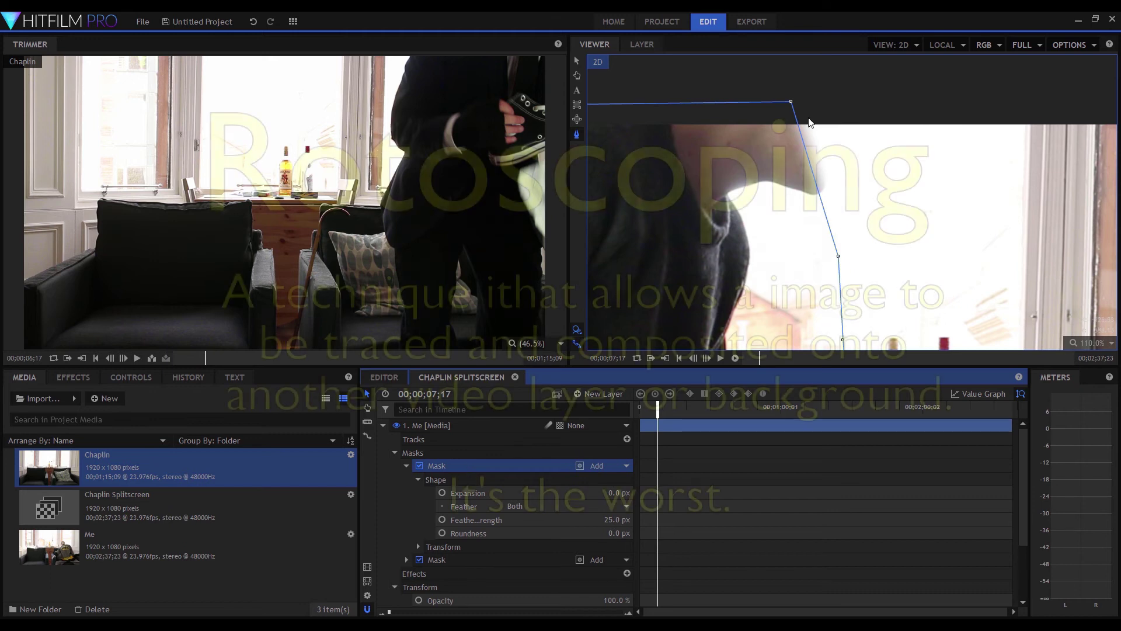
left_click_drag(790, 102, 911, 109)
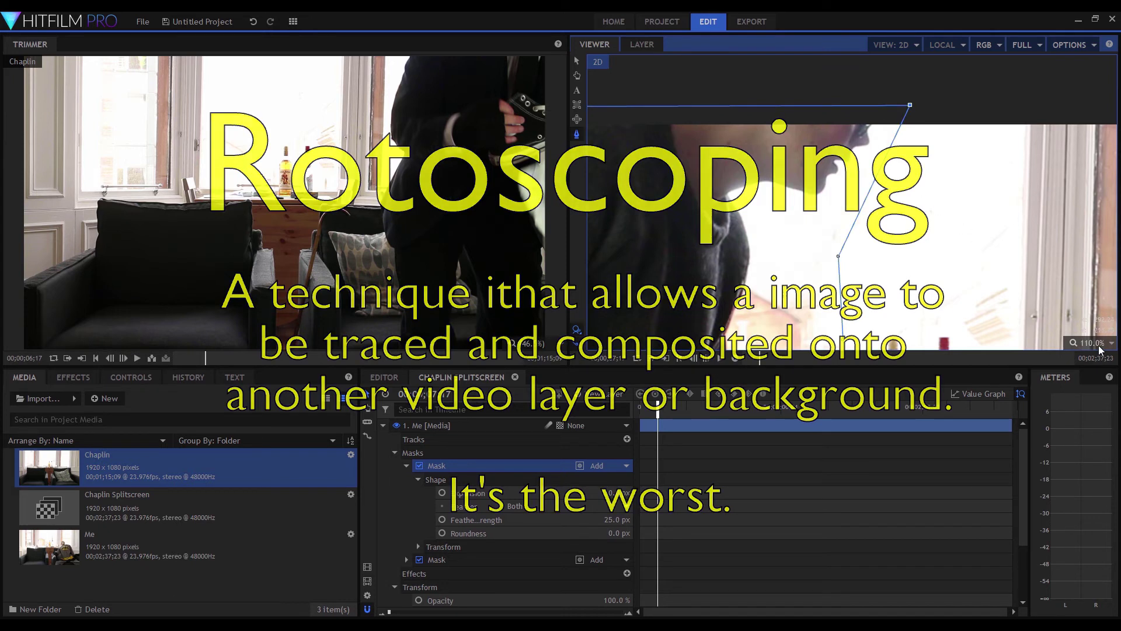
left_click(1081, 484)
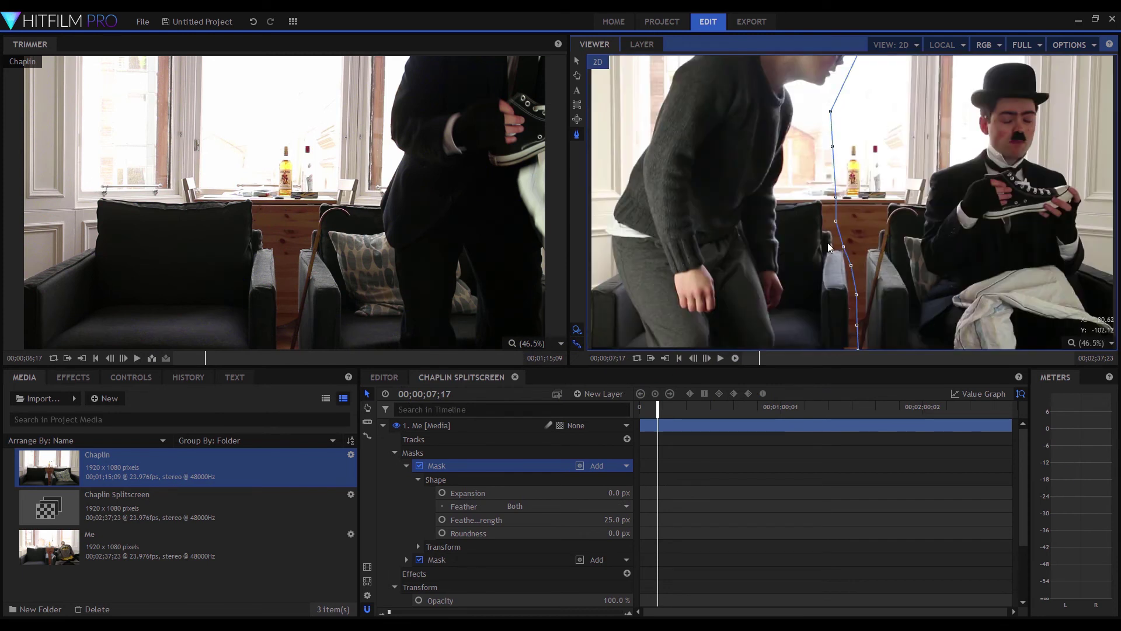
Step: Play back the composite, and review the start of the Chaplin Splitscreen clip on the Editor timeline
left_click(383, 427)
key("space")
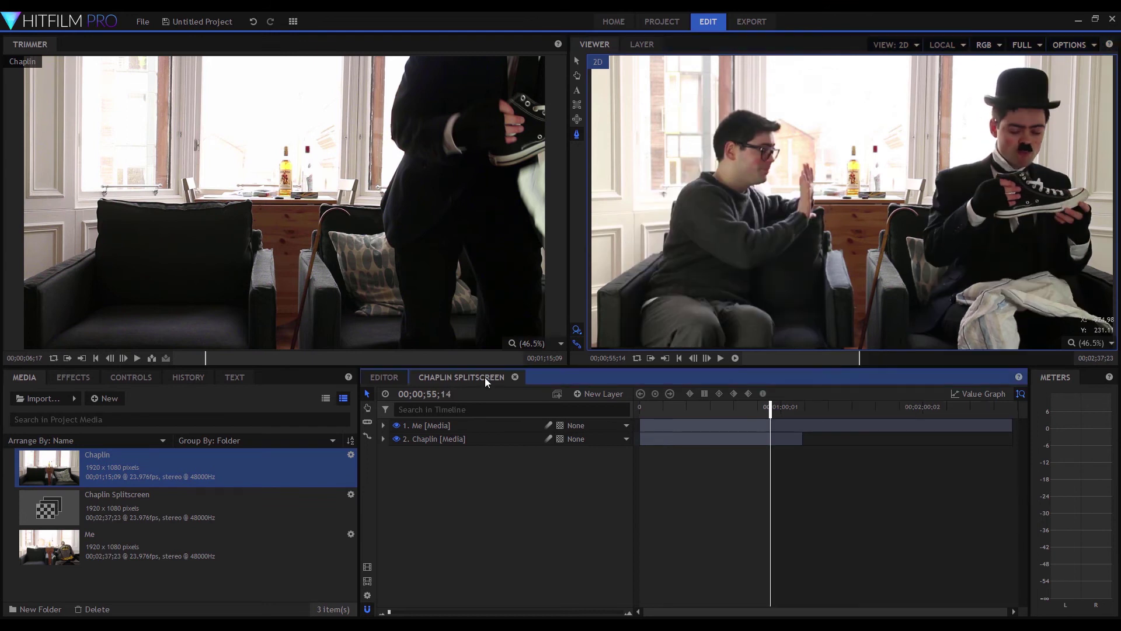
left_click(391, 376)
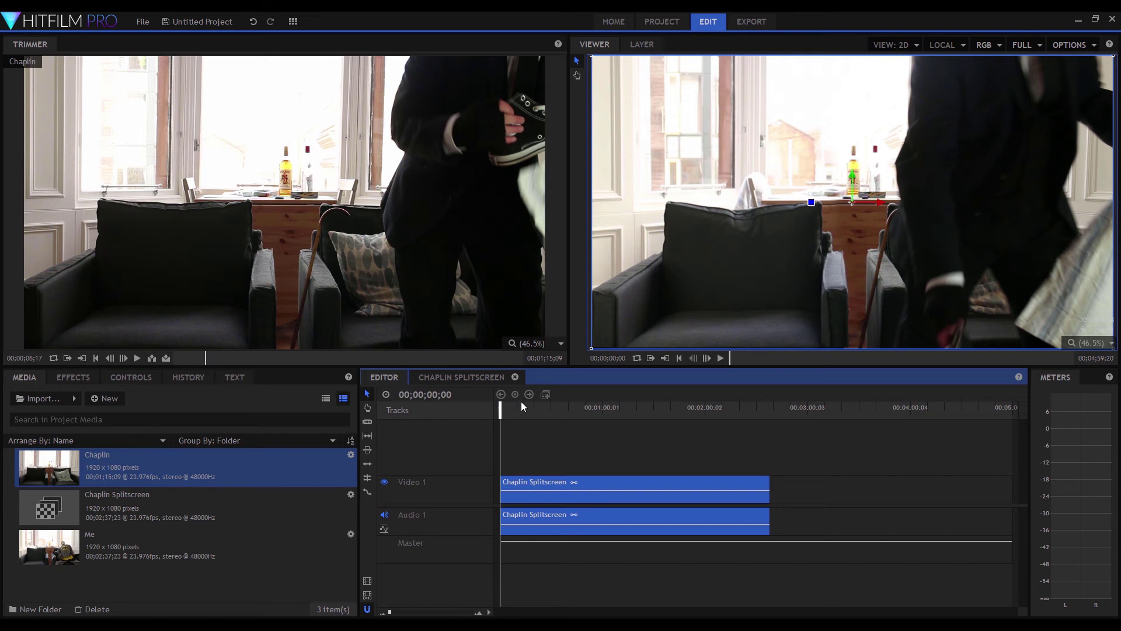
key("space")
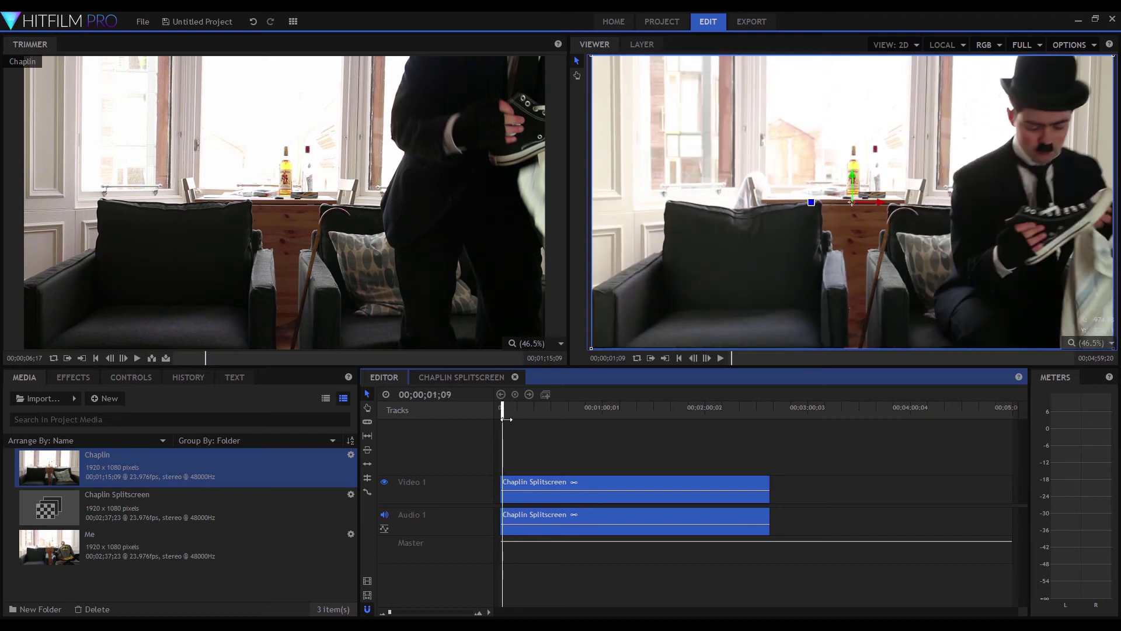
left_click_drag(506, 419, 504, 419)
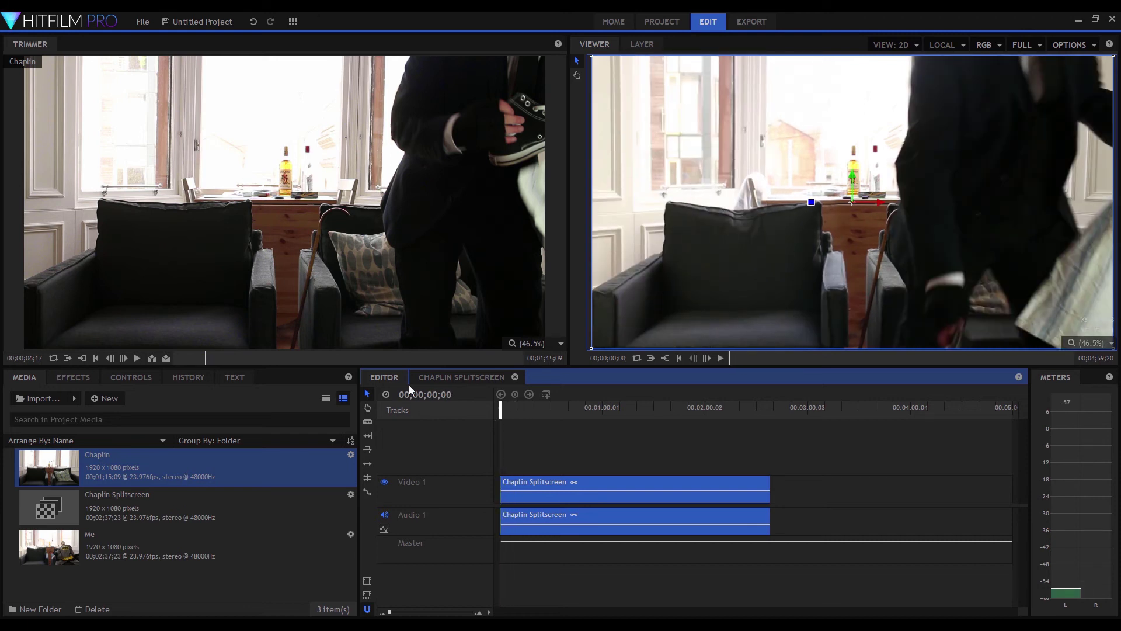
Step: Search the effects for "black" and apply the Black & White Old Stock preset to the Chaplin Splitscreen video clip
left_click(88, 376)
left_click(68, 403)
left_click_drag(69, 404, 4, 400)
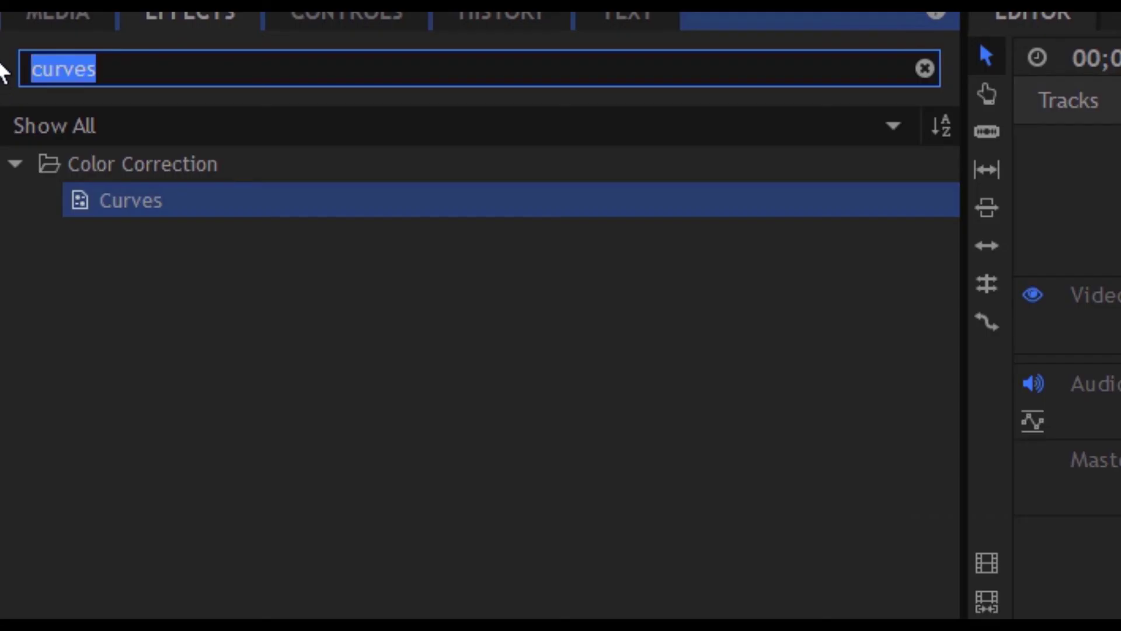
type("bla")
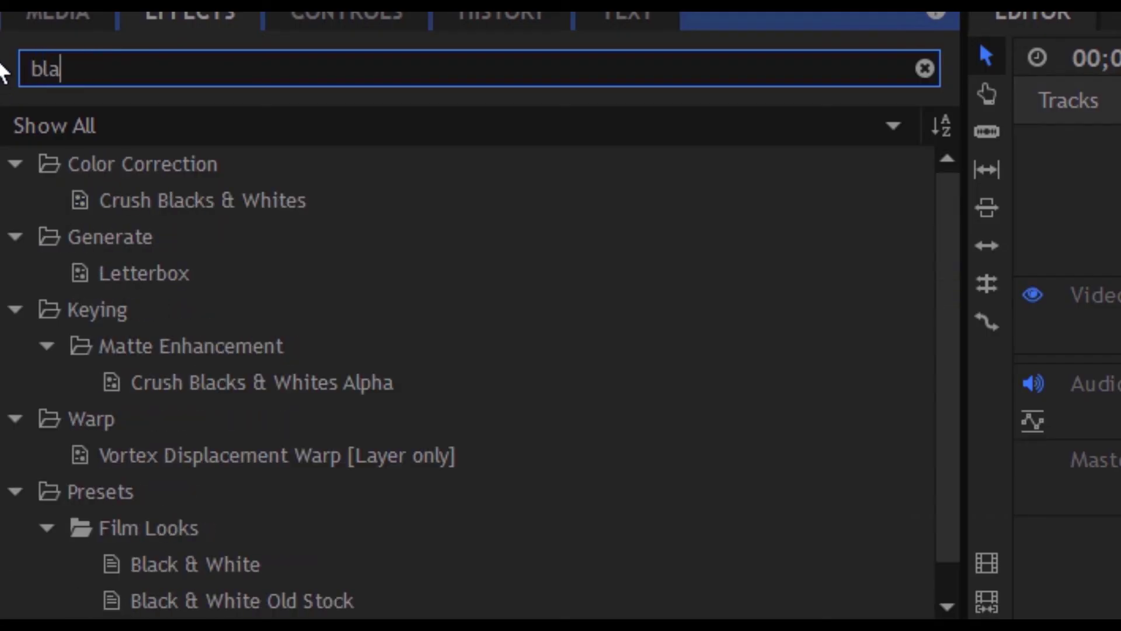
type("ck")
left_click_drag(953, 273, 911, 332)
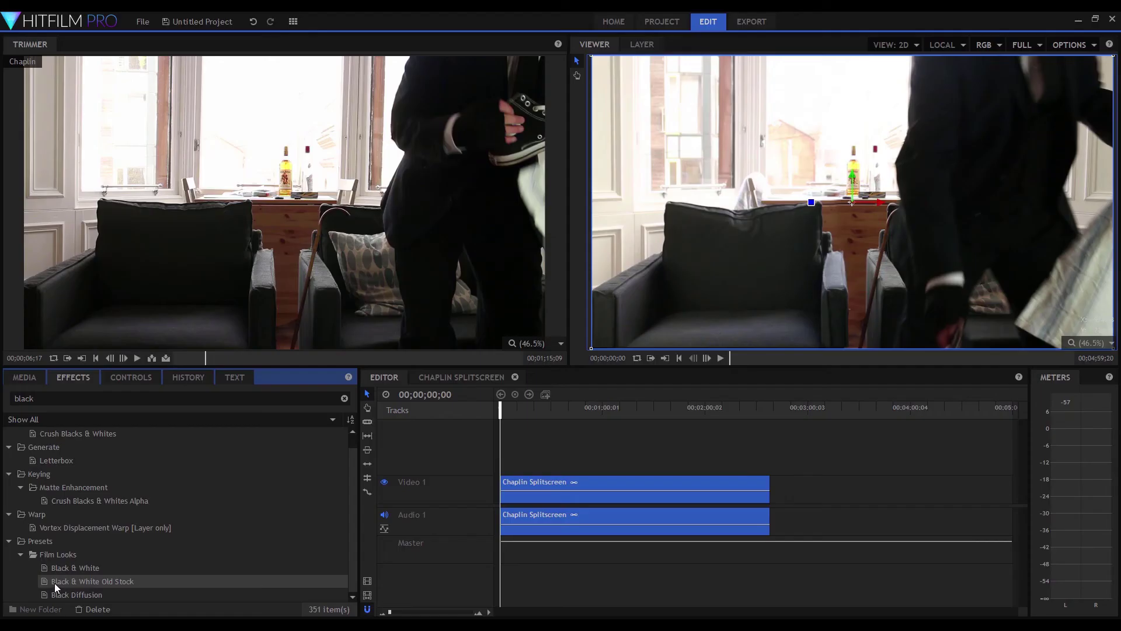
left_click_drag(54, 583, 535, 488)
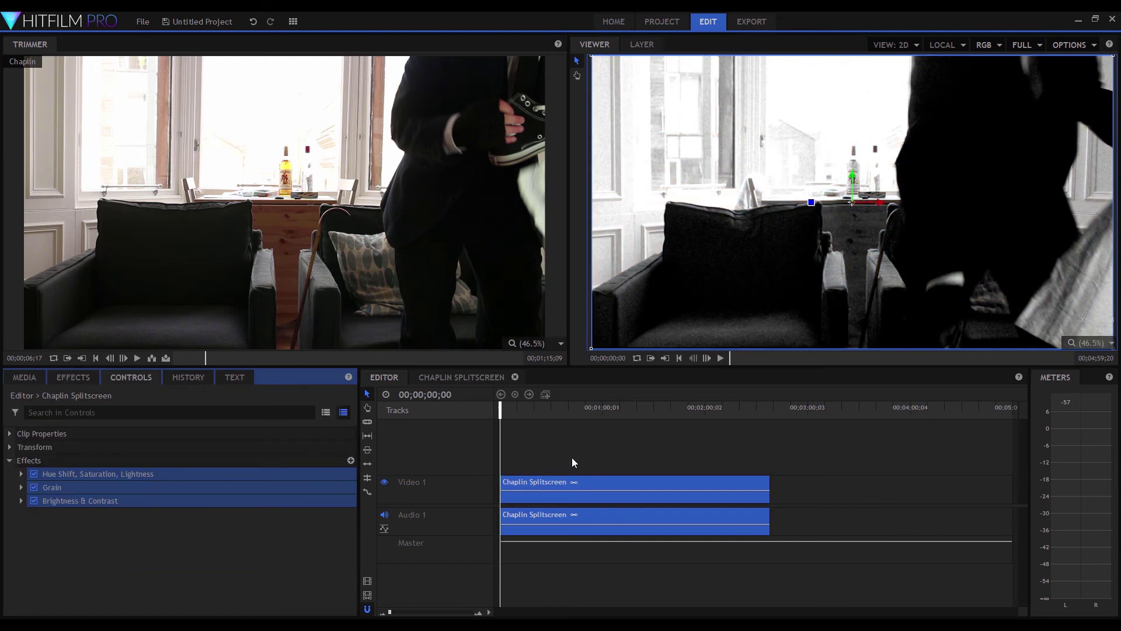
Step: Apply the Letterbox effect to the Chaplin Splitscreen video clip and expand its settings
left_click(90, 377)
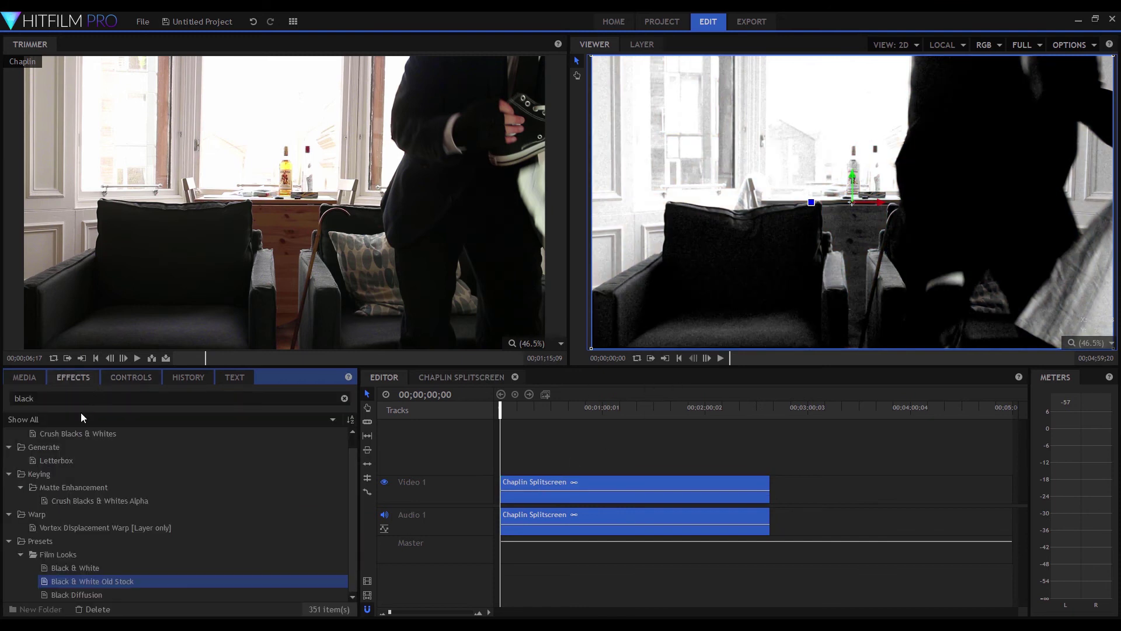
left_click_drag(66, 461, 524, 485)
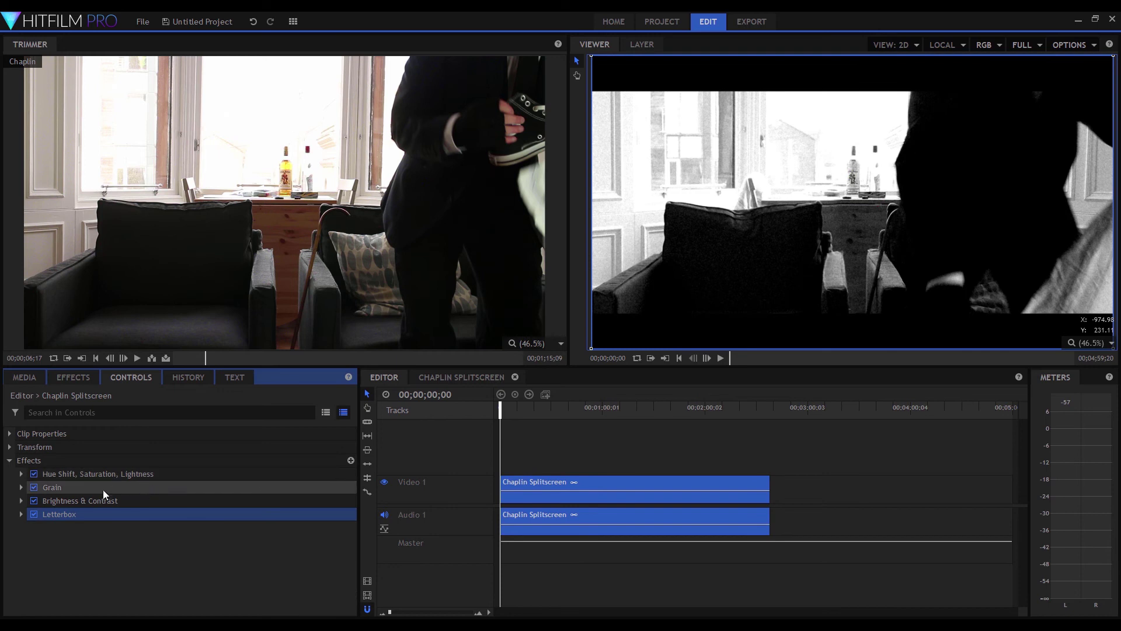
left_click(21, 513)
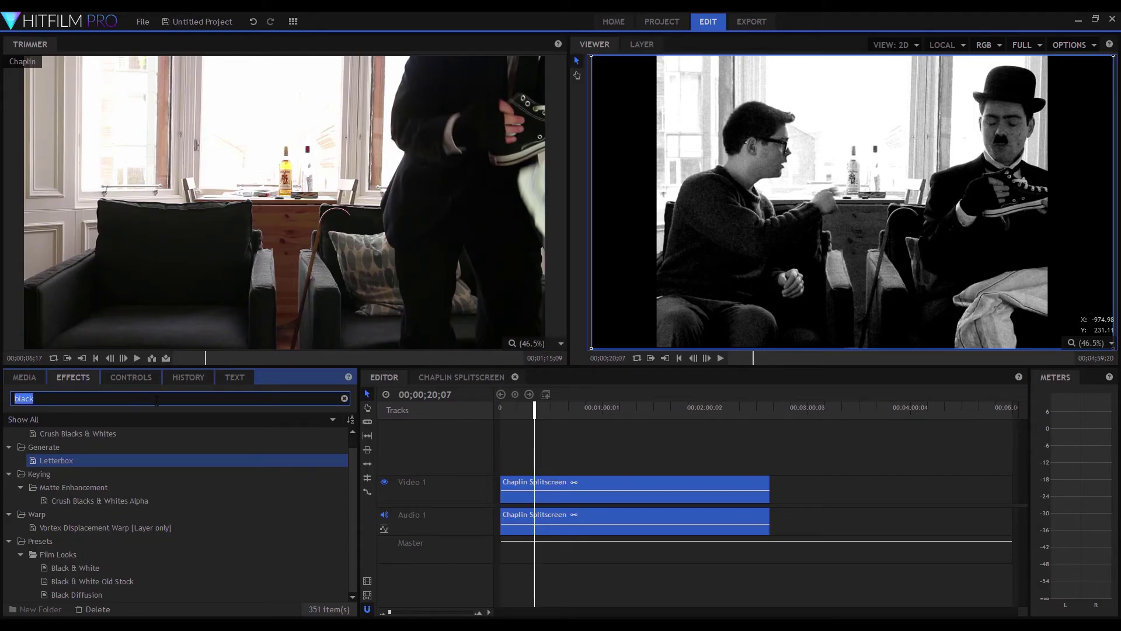
Step: Find the Shake effect, apply it to the Chaplin Splitscreen video clip, and set its Amount to 9.0 and Speed to 2.12
type("shak")
left_click_drag(50, 447, 561, 481)
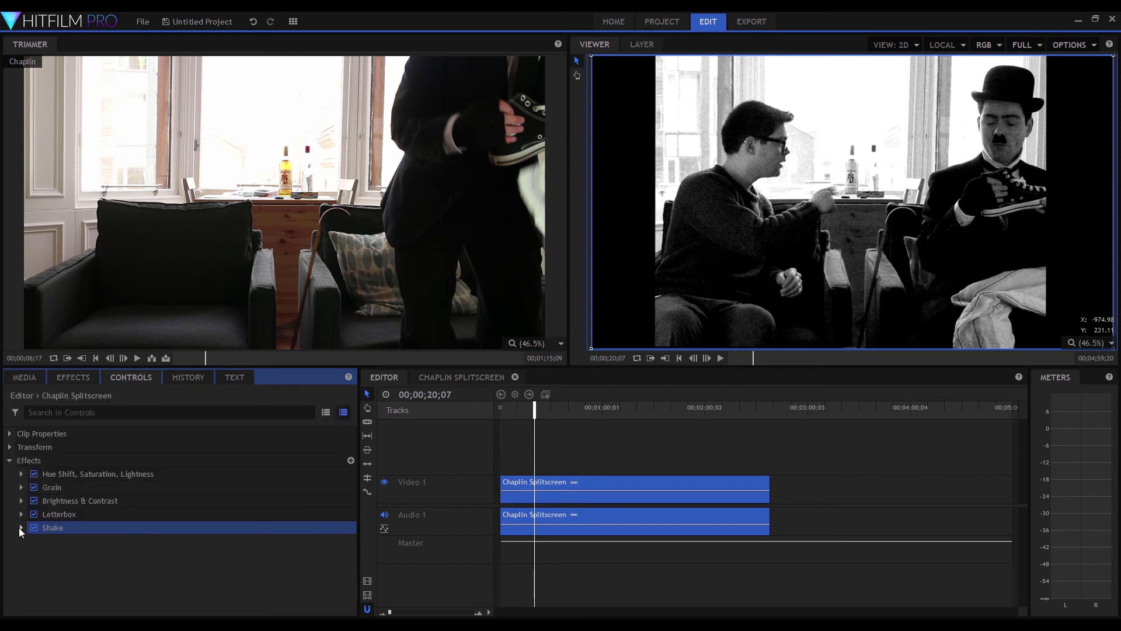
left_click(19, 528)
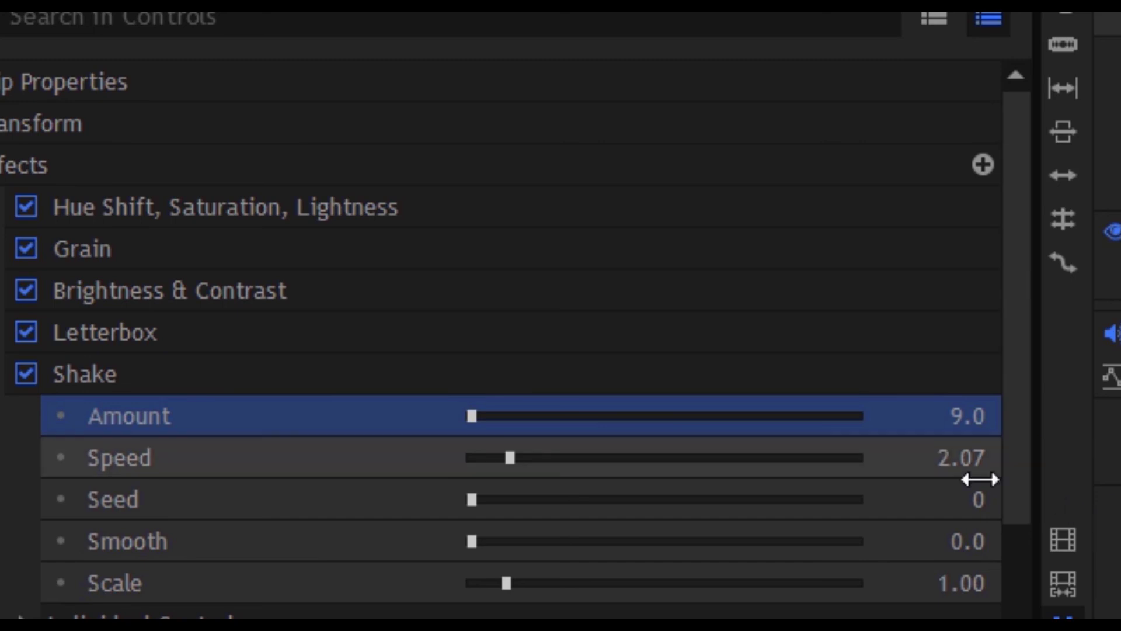
left_click_drag(961, 458, 1018, 445)
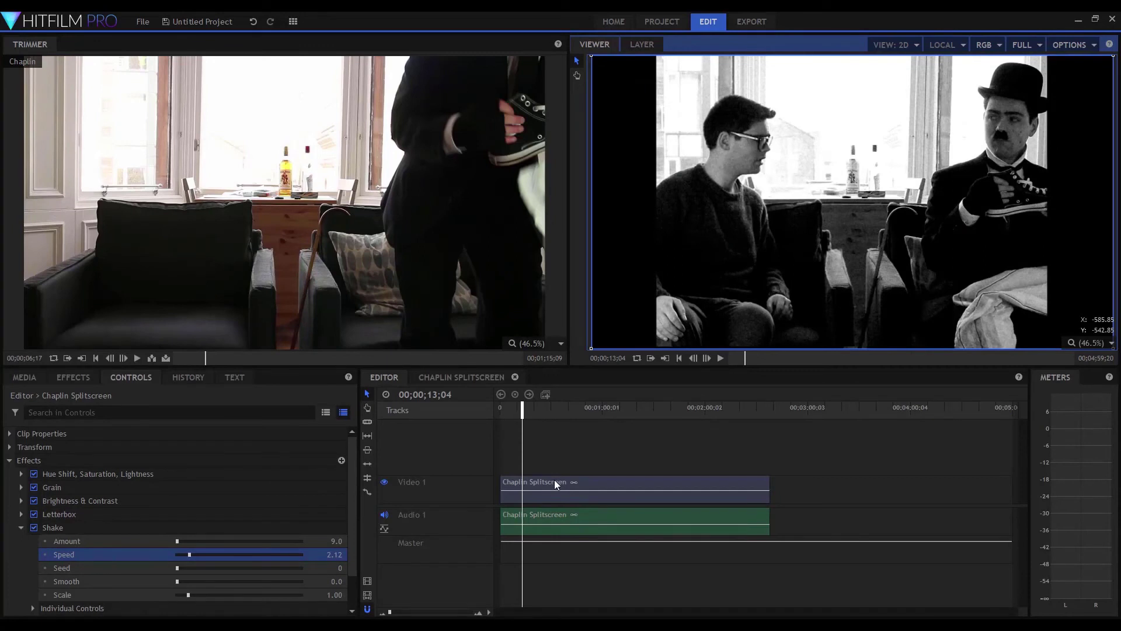
Step: Increase the Chaplin Splitscreen clip's playback speed through its Speed/Duration setting, and play the result from the start
left_click(553, 480)
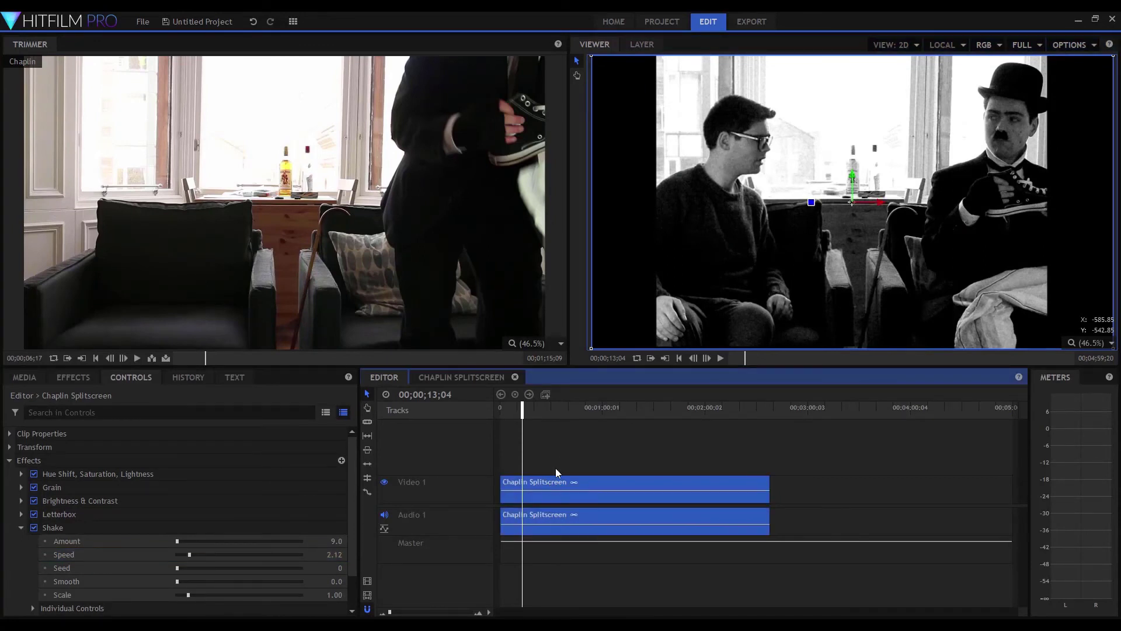
right_click(569, 496)
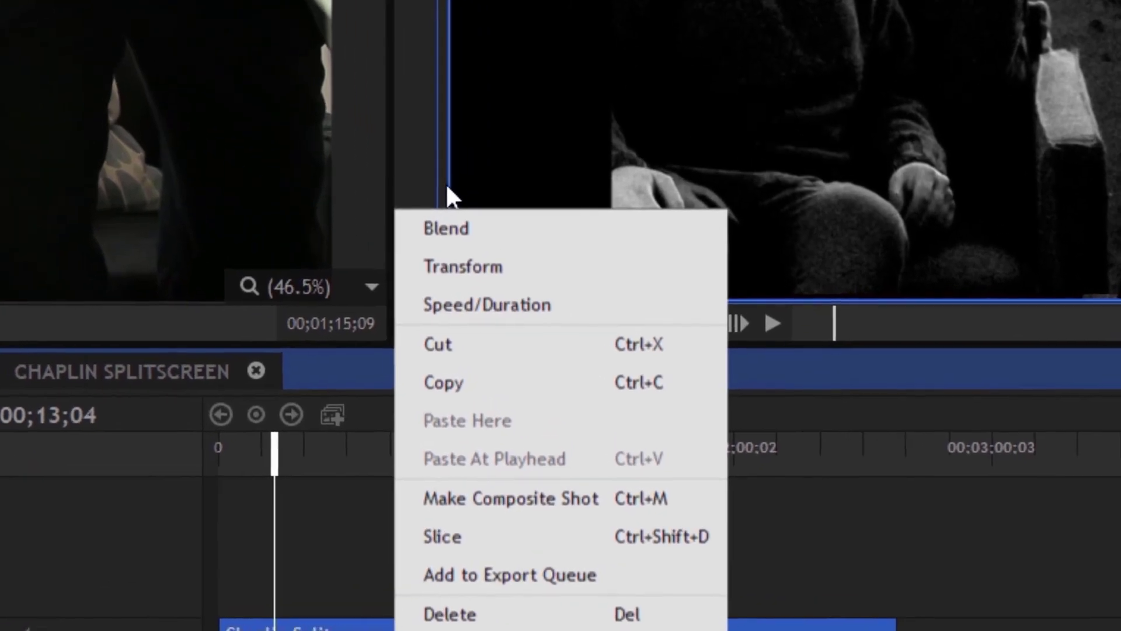
left_click(507, 310)
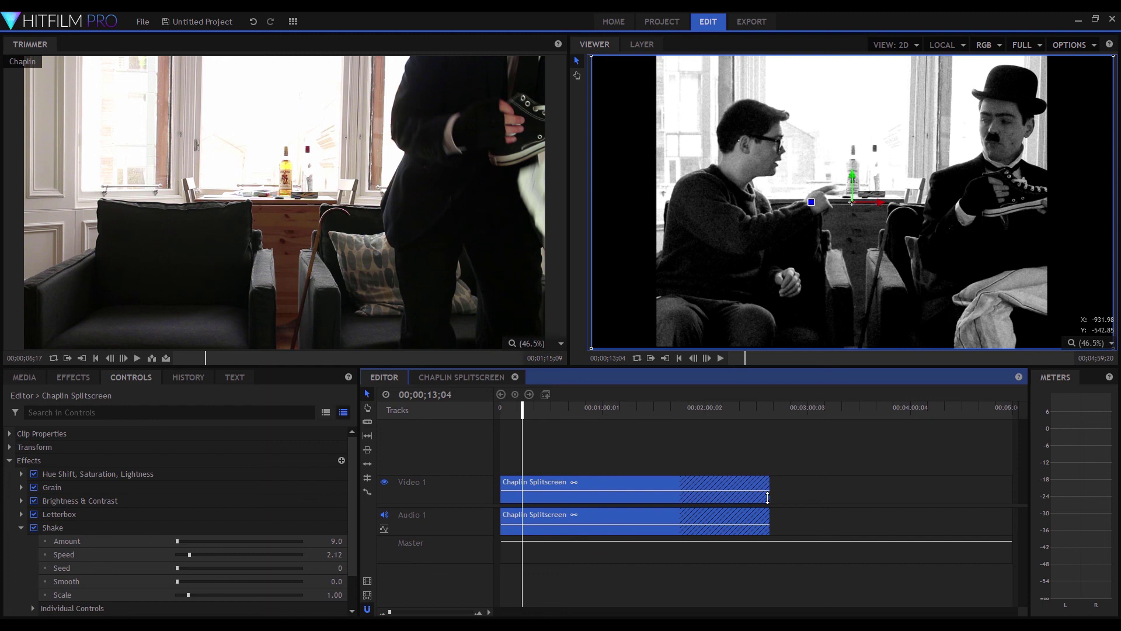
left_click(721, 358)
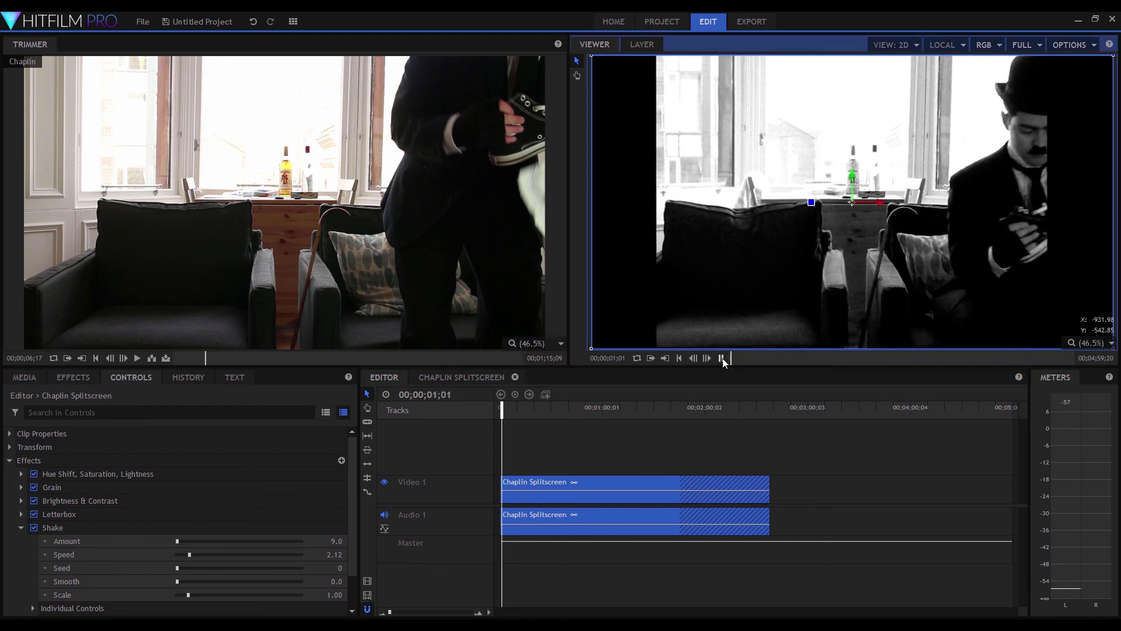